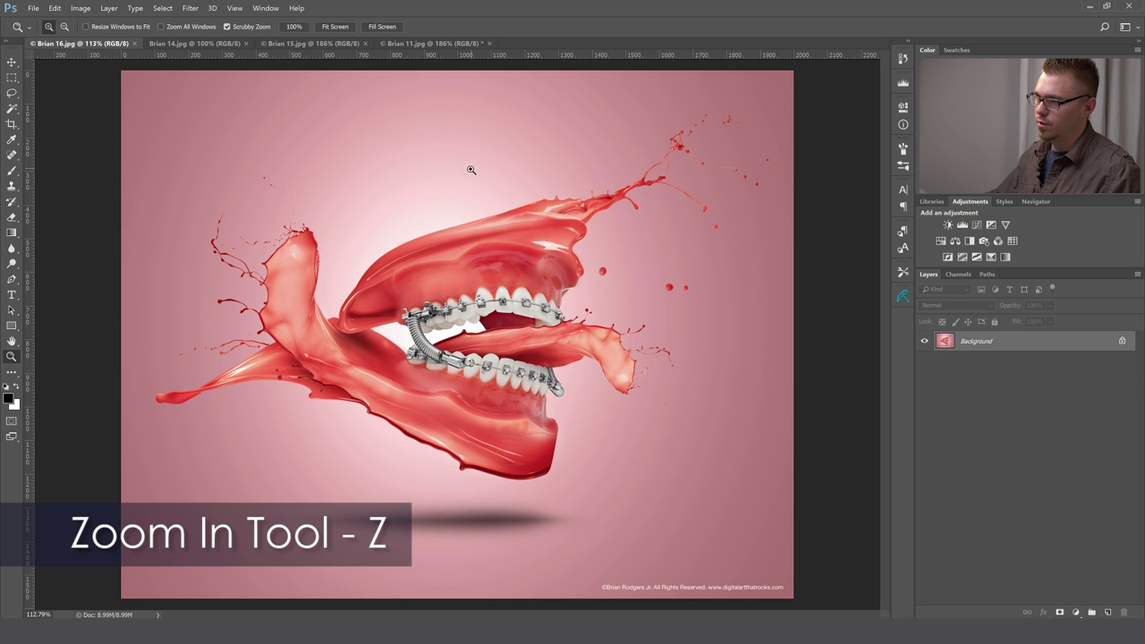
Zoom in on the upper red splash to 400%, zoom out in increments to 200%, and fit the whole image on screen.
left_click_drag(480, 187, 466, 270)
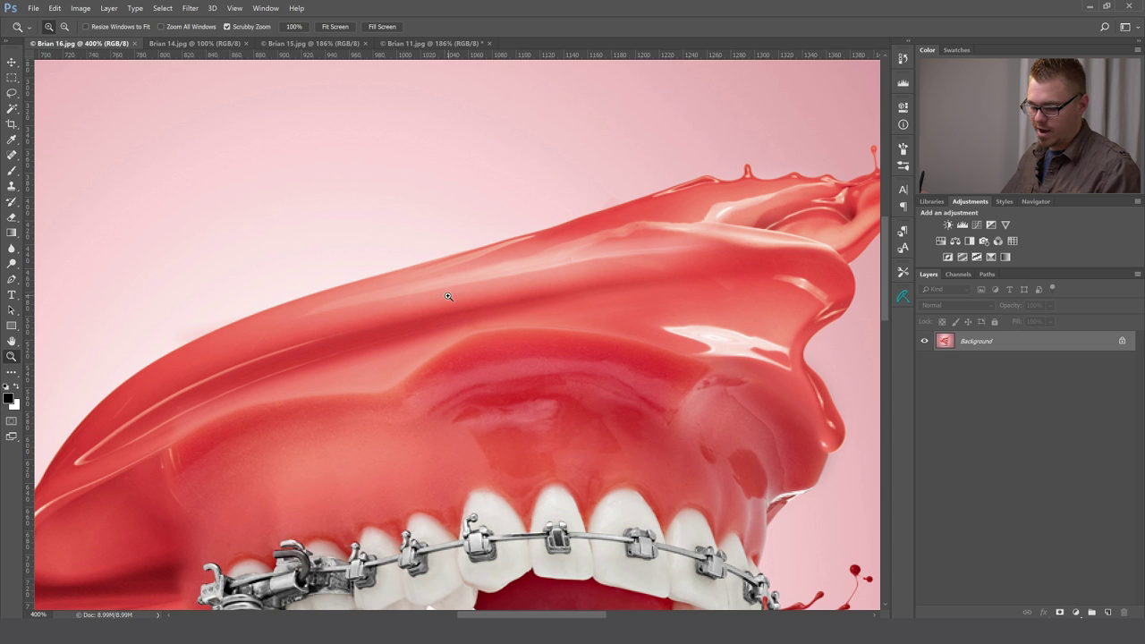
key("alt")
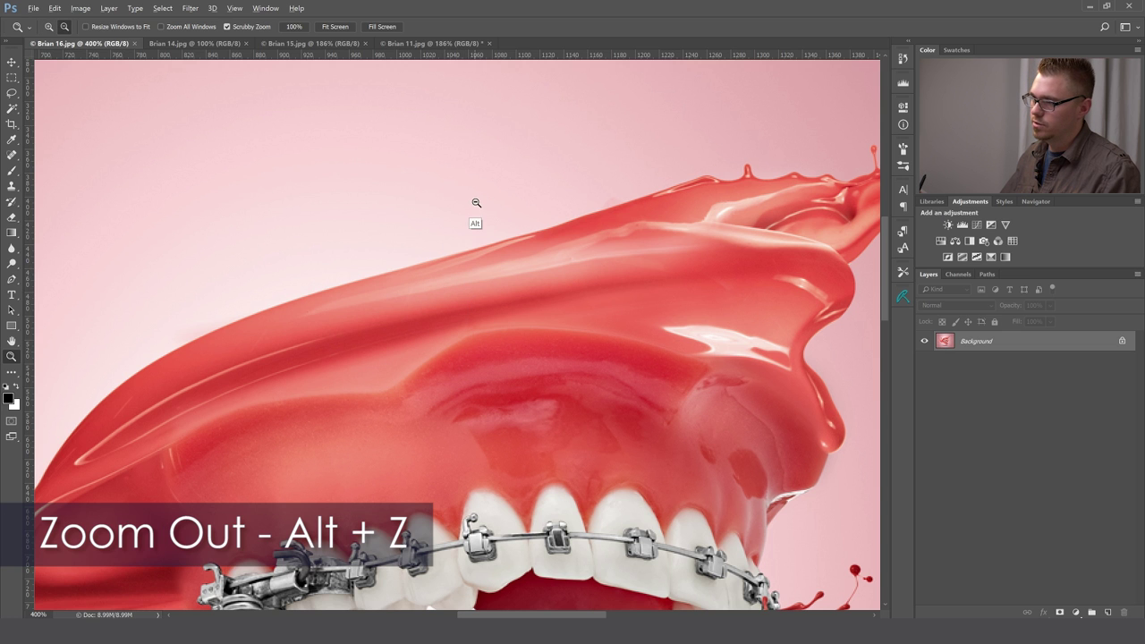
left_click(474, 225, "alt")
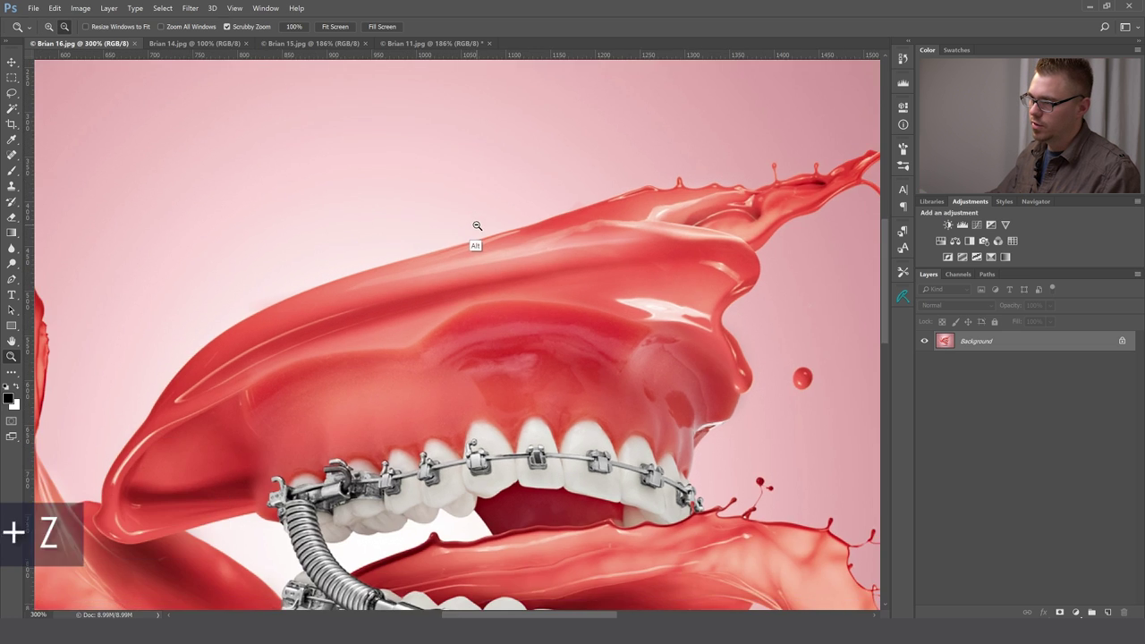
left_click(484, 265, "alt")
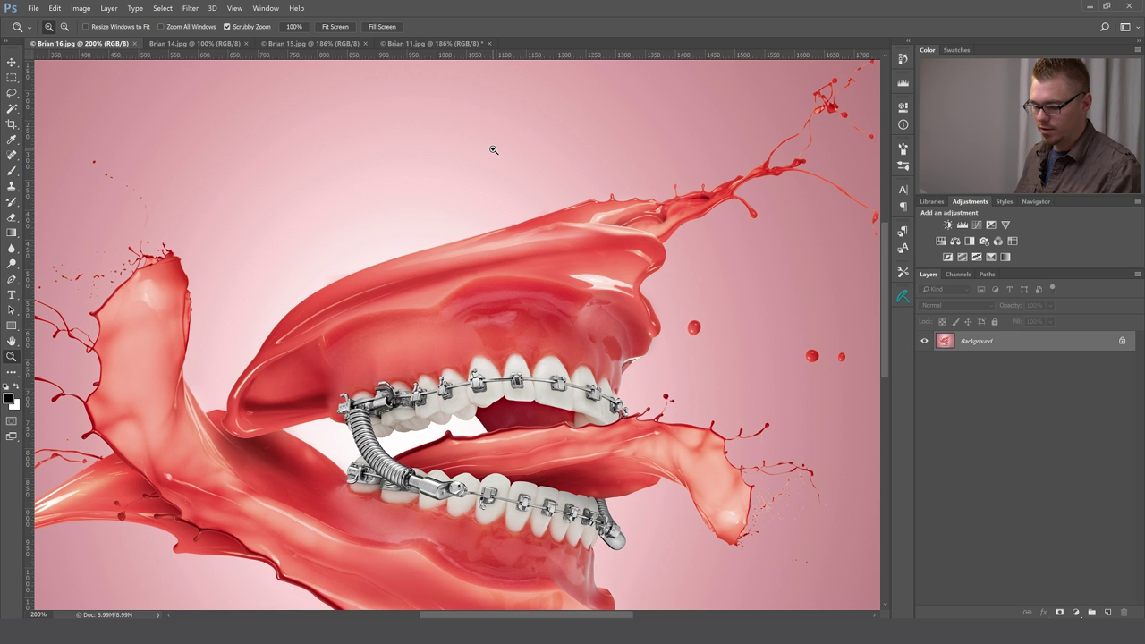
key("ctrl+0")
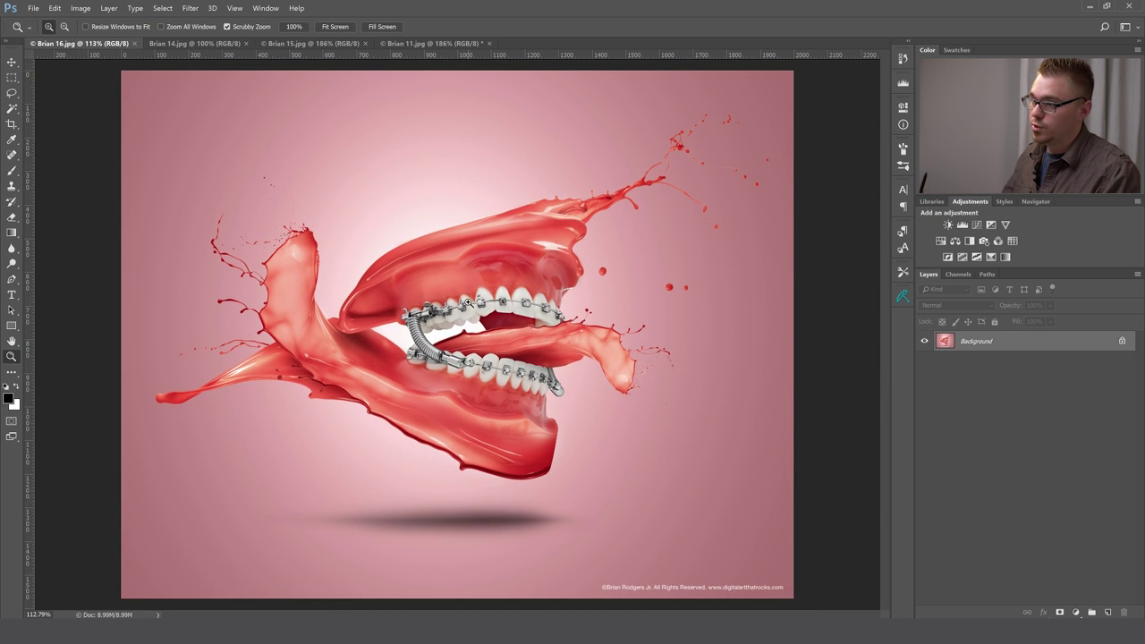
Examine the braces, gums and lower splash edge at 500% zoom, and return to the 100% view.
left_click_drag(470, 290, 539, 280)
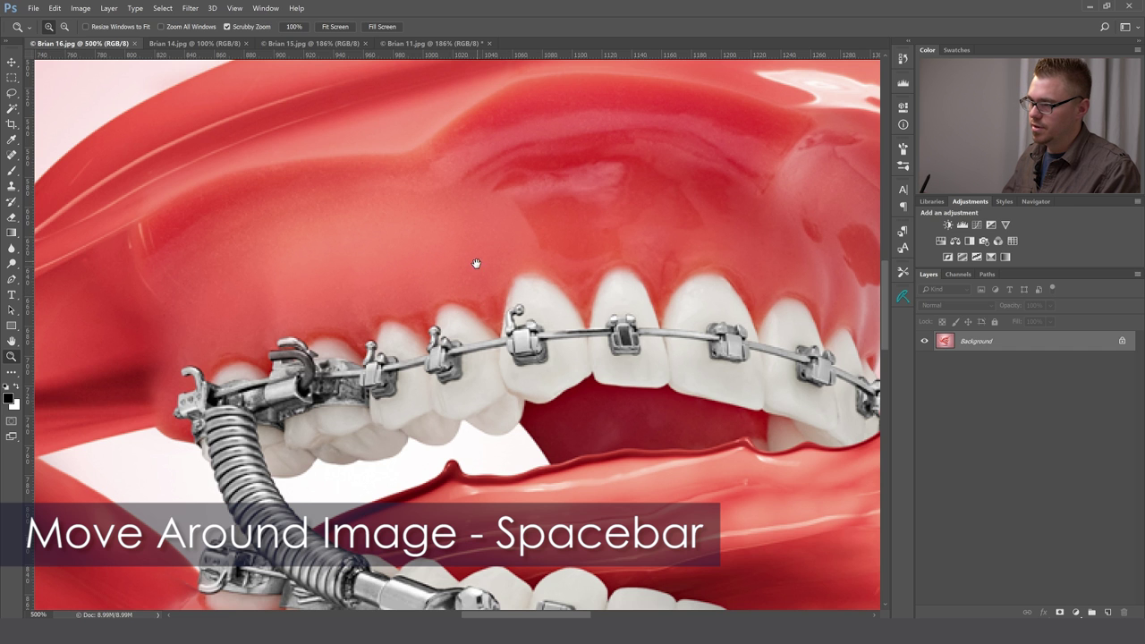
mouse_move(655, 288)
left_mouse_down()
mouse_move(501, 295)
mouse_move(207, 391)
mouse_move(263, 396)
mouse_move(230, 429)
mouse_move(698, 173)
left_mouse_up()
left_click_drag(256, 378, 680, 133)
left_click_drag(197, 501, 270, 380)
mouse_move(307, 342)
left_mouse_down()
mouse_move(352, 263)
mouse_move(460, 414)
mouse_move(480, 410)
mouse_move(471, 113)
left_mouse_up()
left_click_drag(721, 299, 166, 209)
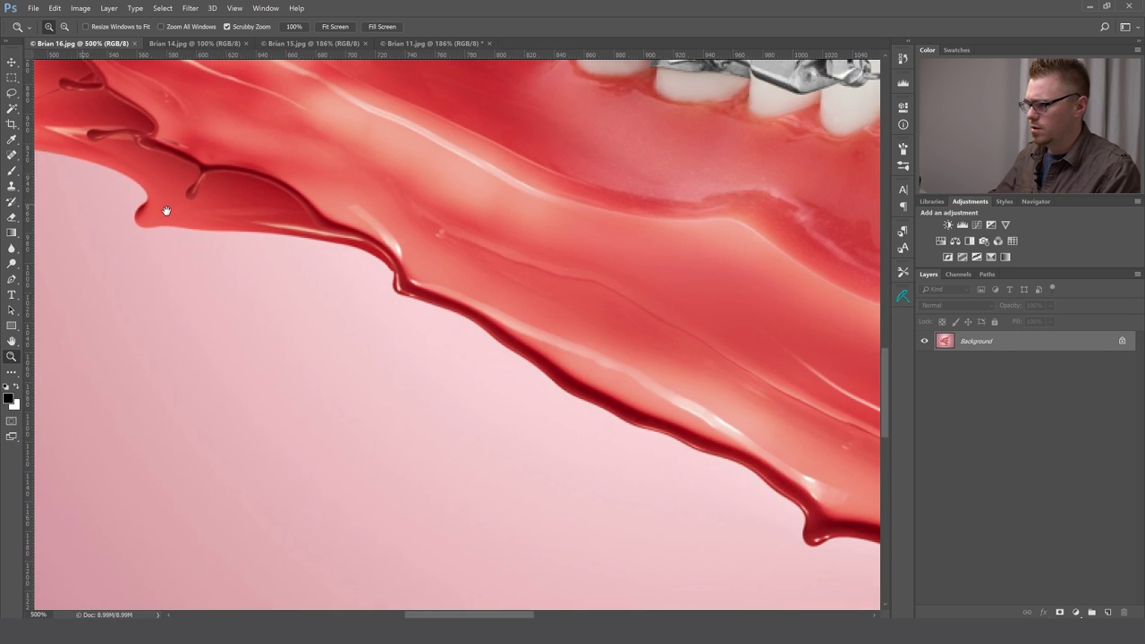
left_click_drag(476, 280, 260, 388)
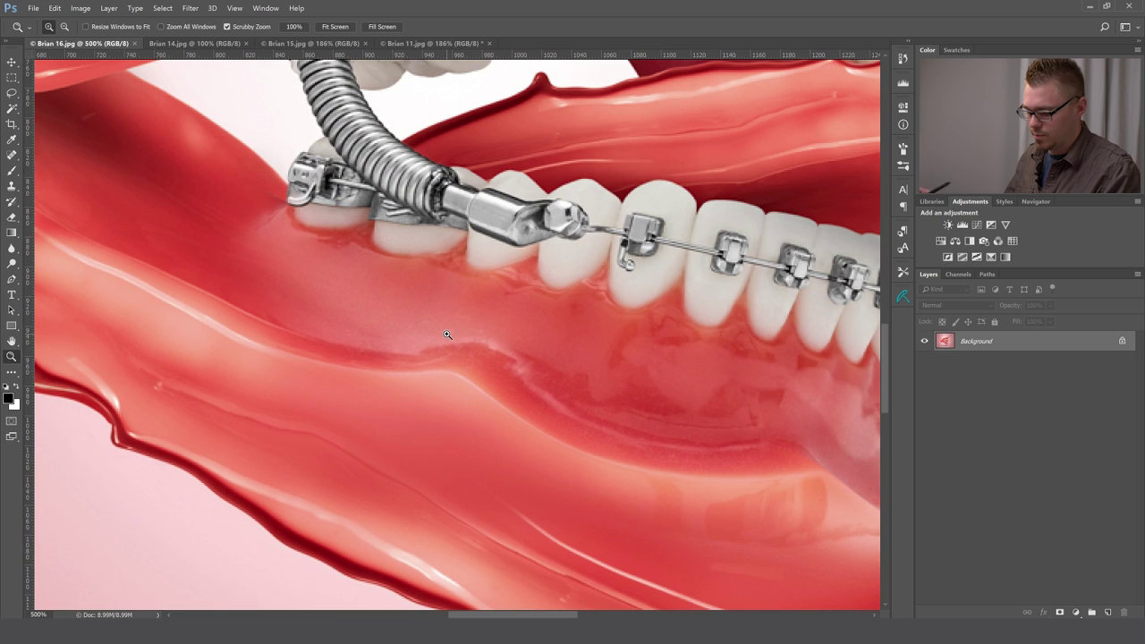
key("ctrl+0")
key("ctrl+1")
Convert the Background into the editable layer Layer 0 and rotate the canvas view with the Rotate View tool, using 15° increments.
key("v")
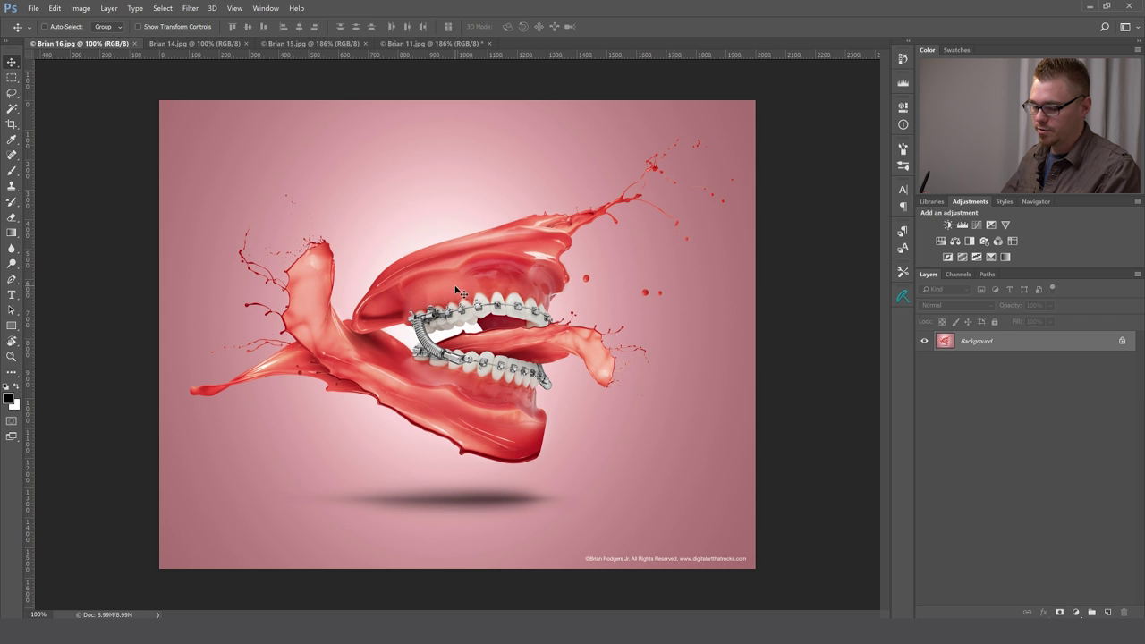
key("r")
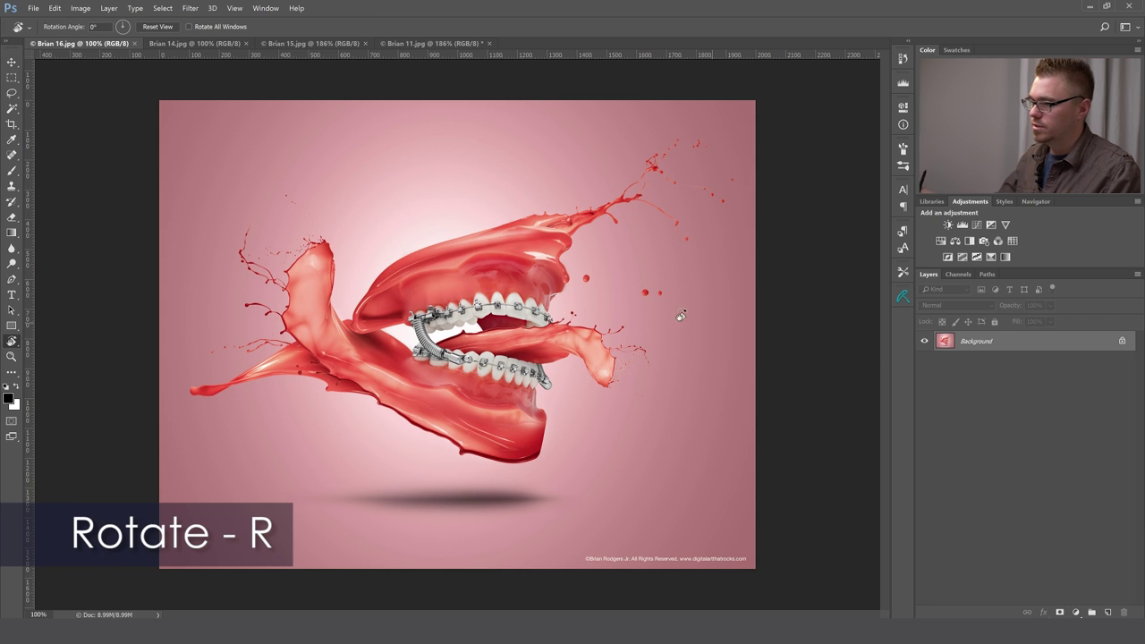
double_click(1061, 342)
left_click(687, 223)
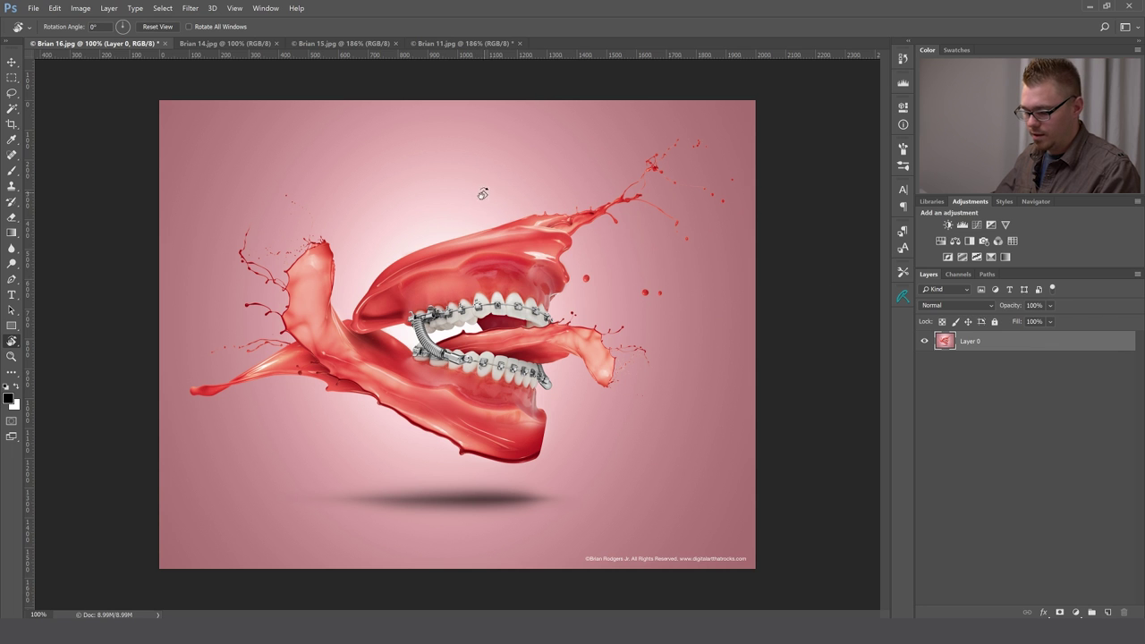
mouse_move(462, 143)
left_mouse_down()
mouse_move(493, 146)
mouse_move(573, 201)
mouse_move(478, 149)
mouse_move(373, 174)
mouse_move(492, 171)
mouse_move(531, 183)
mouse_move(462, 163)
left_mouse_up()
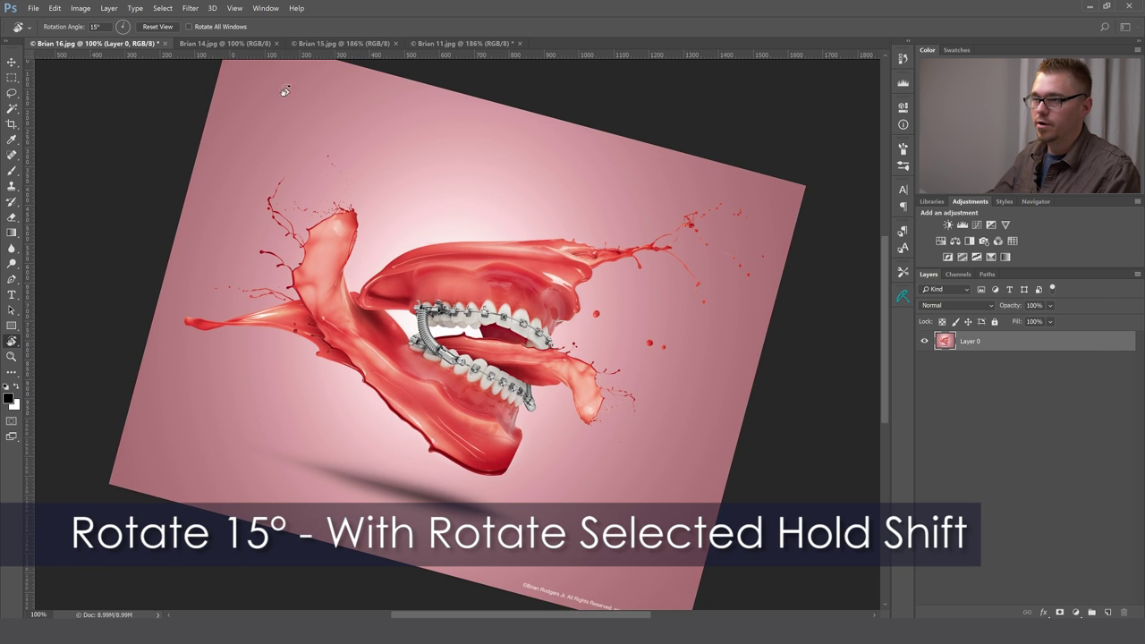
left_click_drag(477, 158, 439, 191)
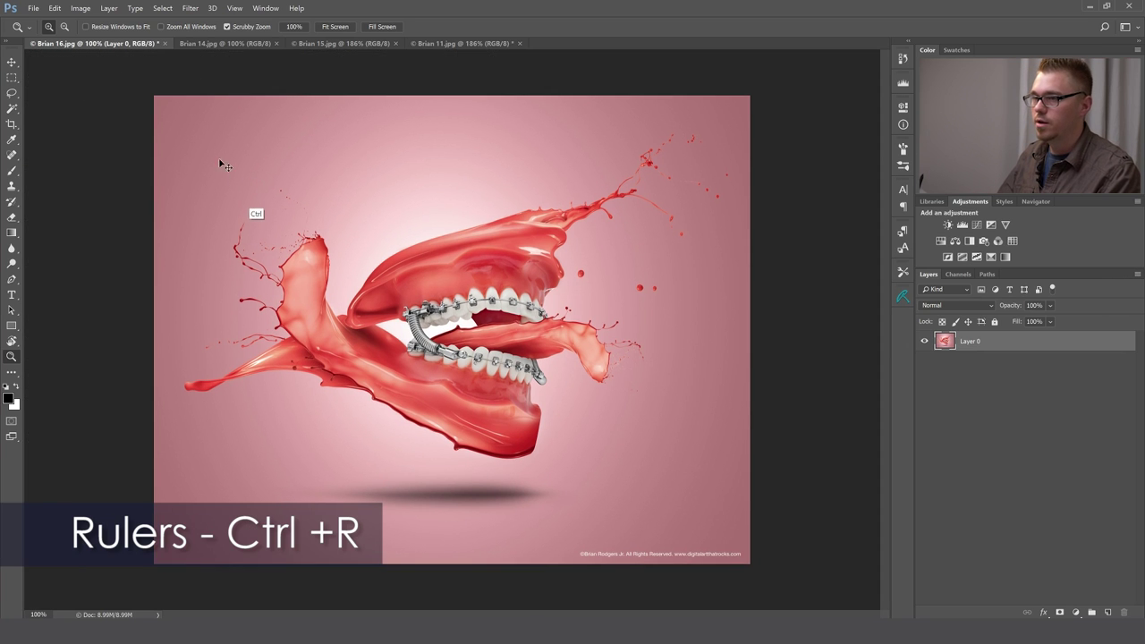
Show the rulers and place two vertical guides around the teeth and one horizontal guide across the top of the upper splash.
key("ctrl+r")
key("ctrl+r")
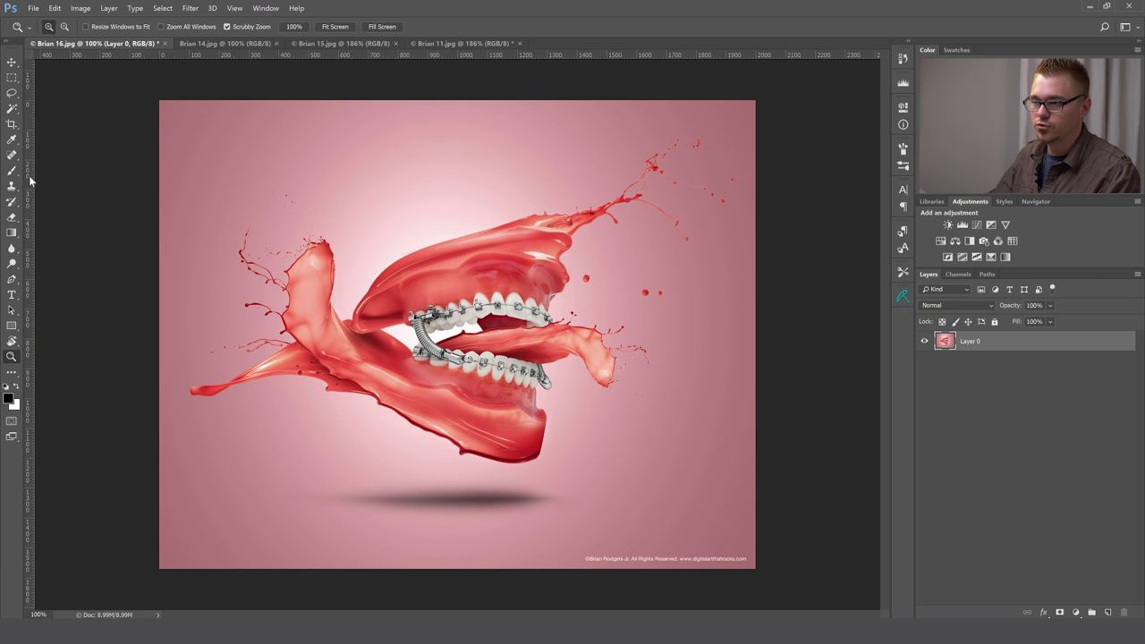
left_click_drag(29, 180, 390, 211)
left_click_drag(31, 270, 582, 280)
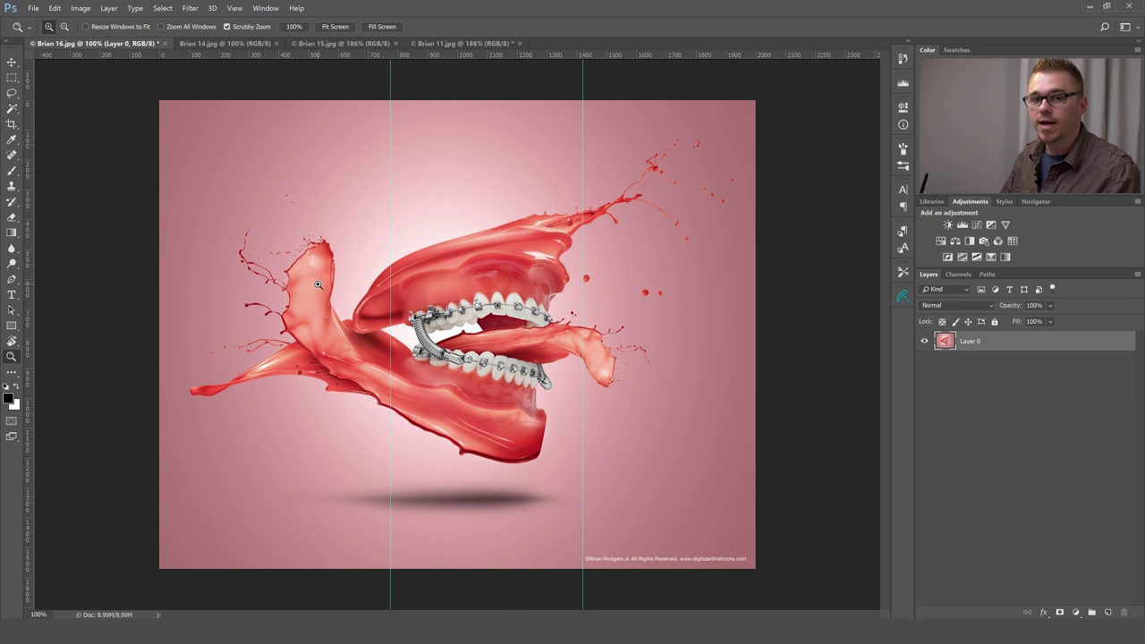
left_click_drag(469, 54, 462, 239)
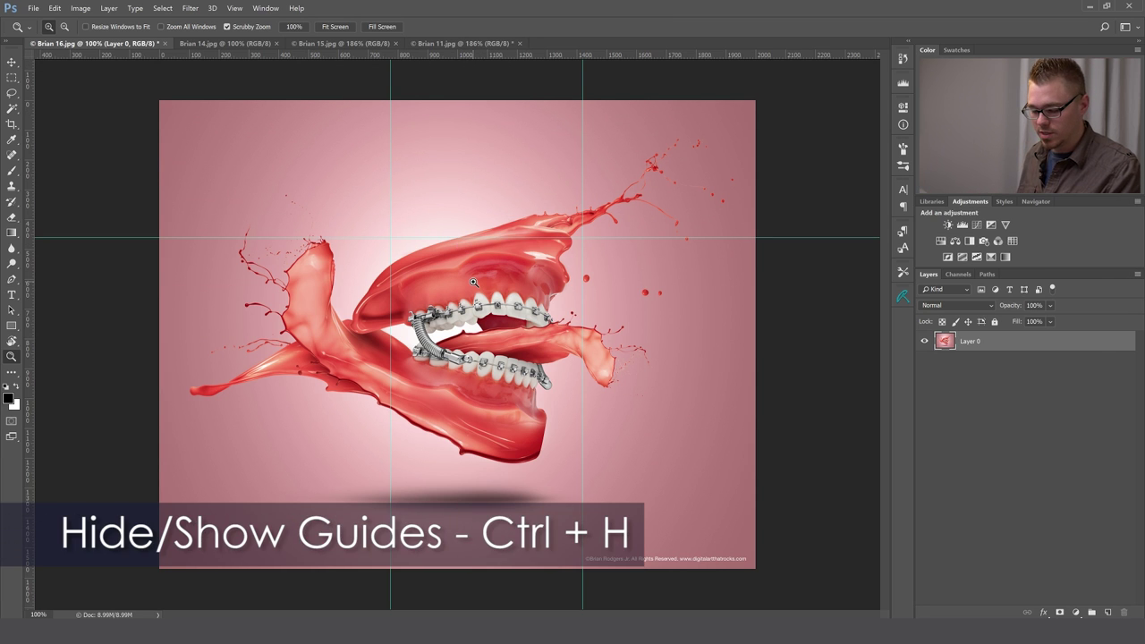
Hide the guides and show them again.
key("ctrl+h")
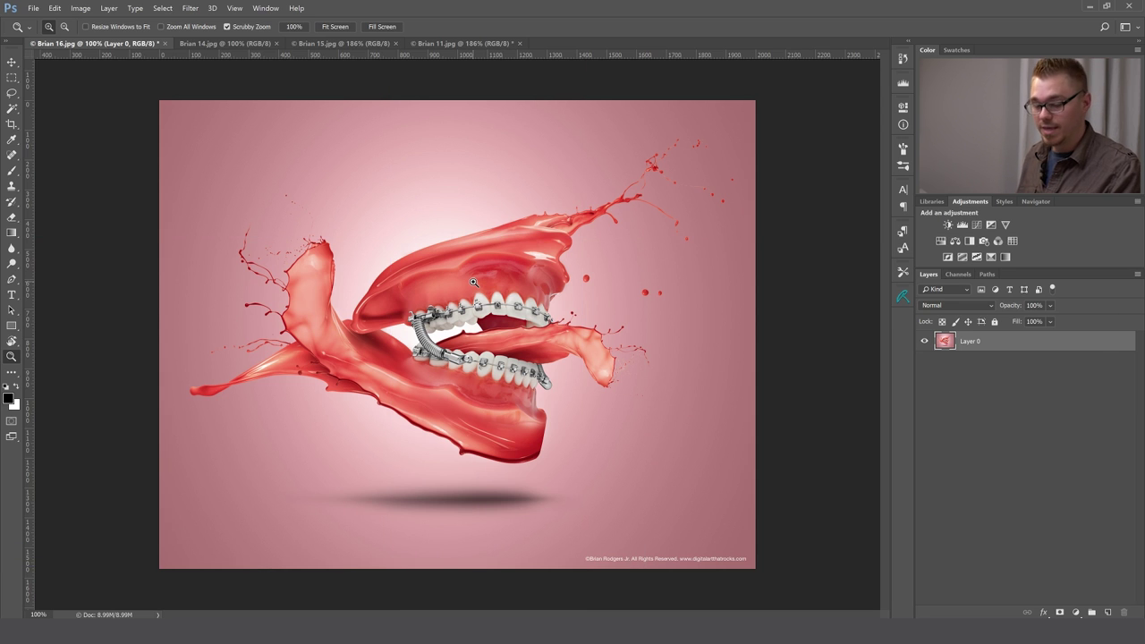
key("ctrl+h")
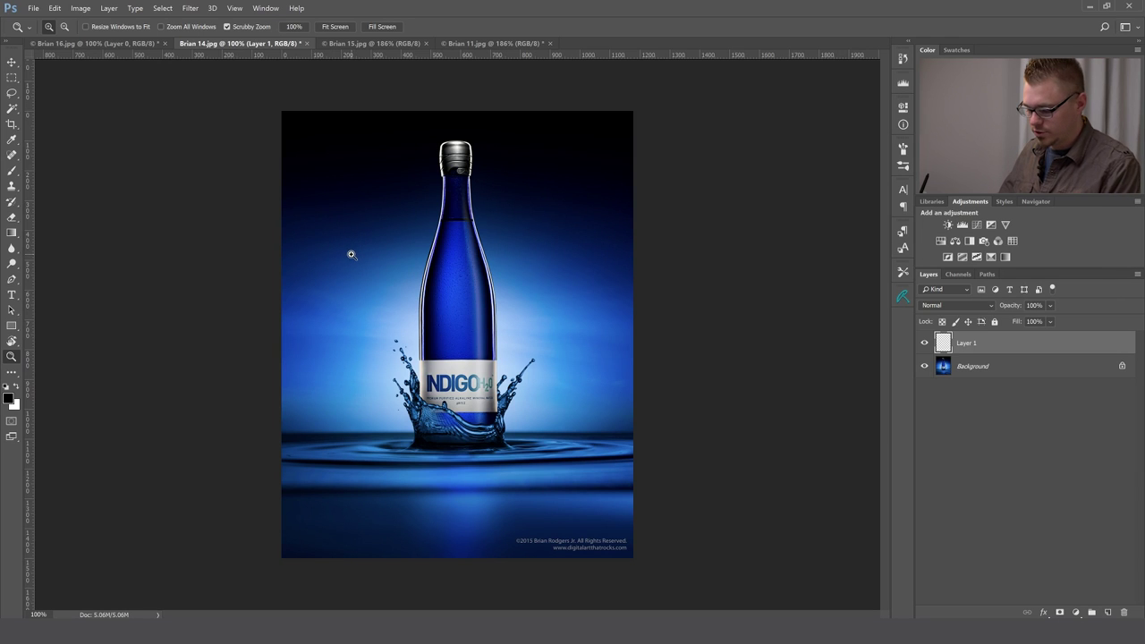
With the Brush tool active in Brian 14.jpg, sample the blue background beside the bottle as the foreground color.
key("b")
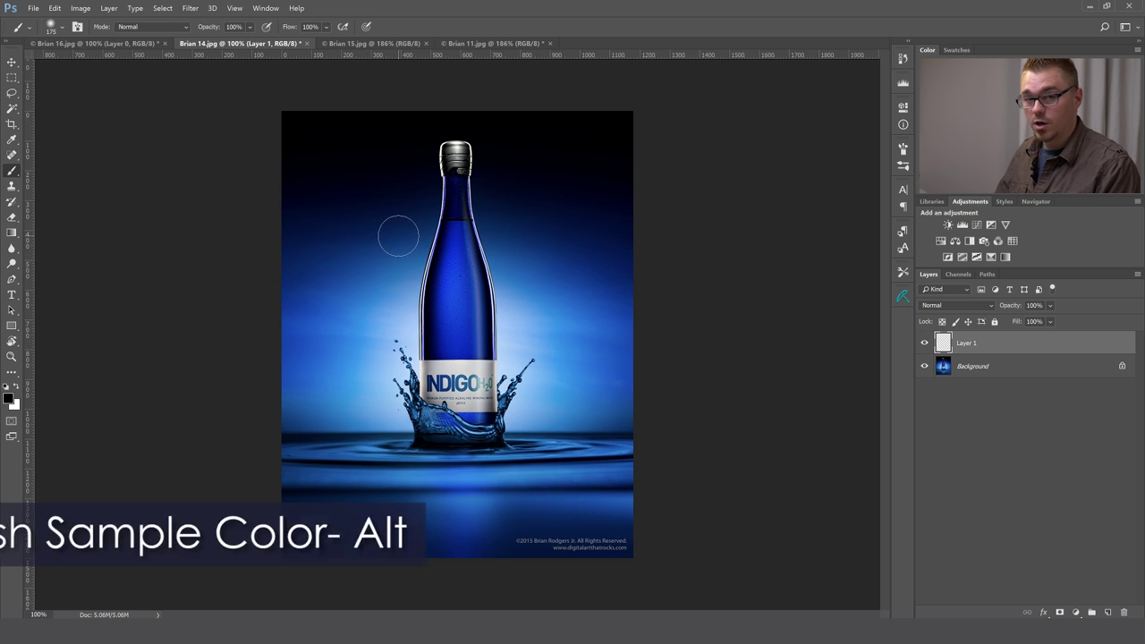
key("alt")
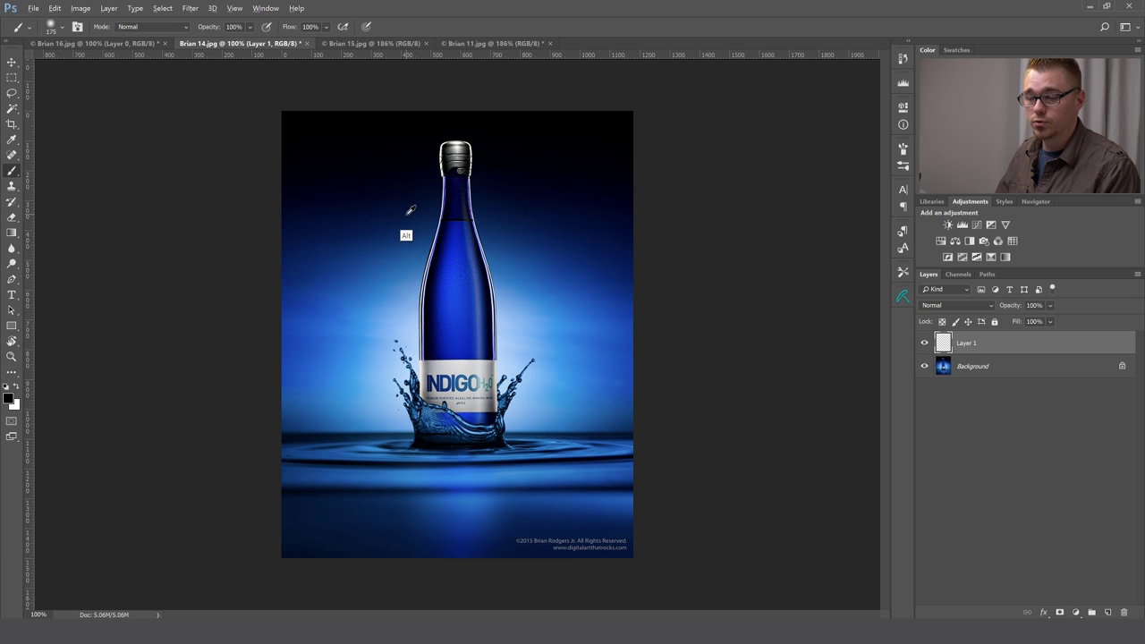
left_click(387, 252, "alt")
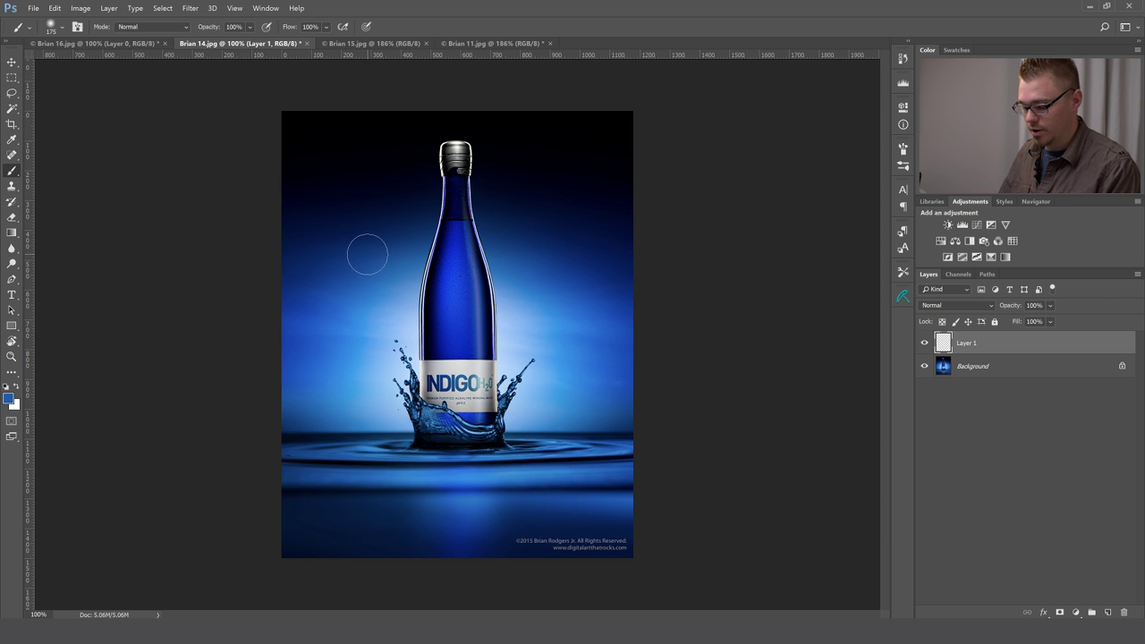
Paint a soft blue patch over the bottle's shoulder on Layer 1 and undo it.
mouse_move(427, 269)
left_mouse_down()
mouse_move(385, 277)
mouse_move(416, 204)
mouse_move(379, 230)
mouse_move(409, 235)
mouse_move(305, 270)
left_mouse_up()
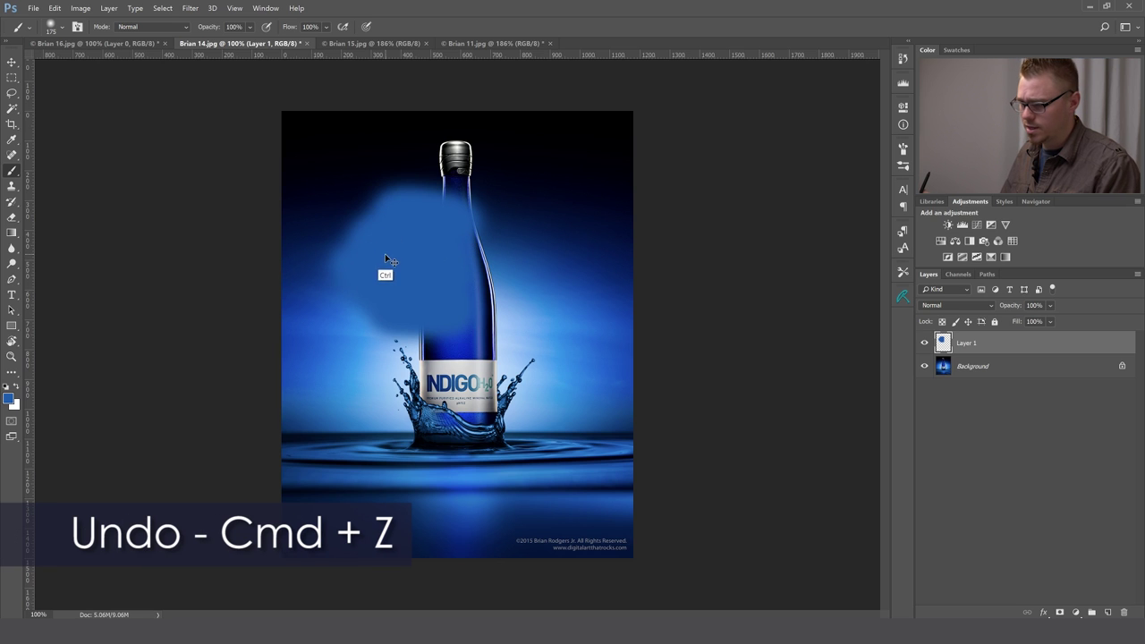
key("ctrl+z")
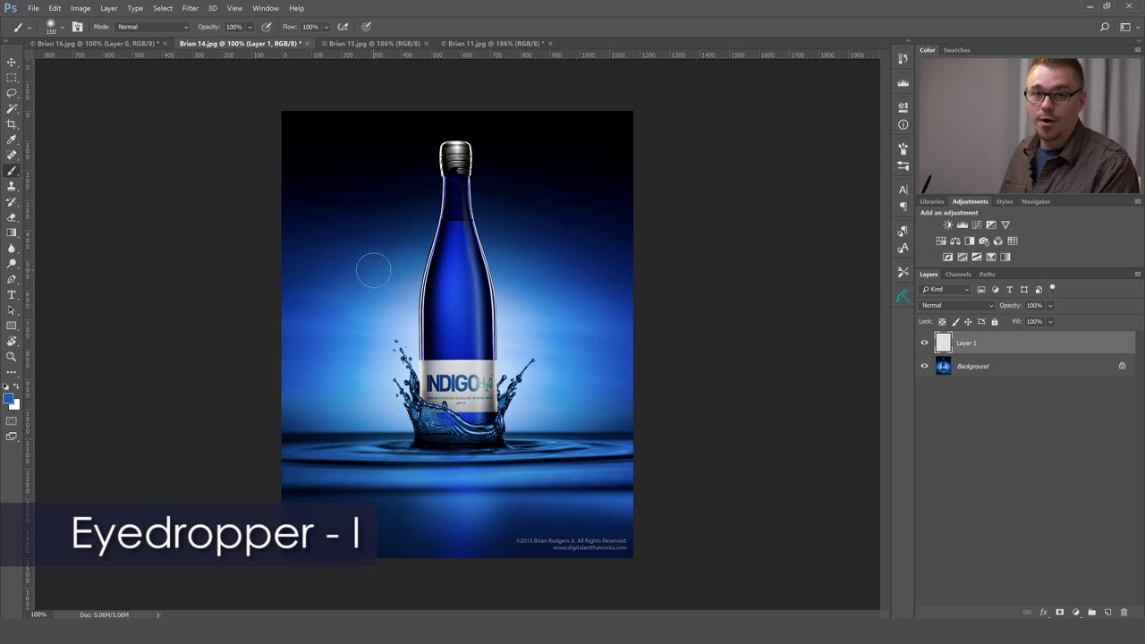
Switch briefly to the Eyedropper tool, return to the Brush tool and set the brush size to 200 px.
key("i")
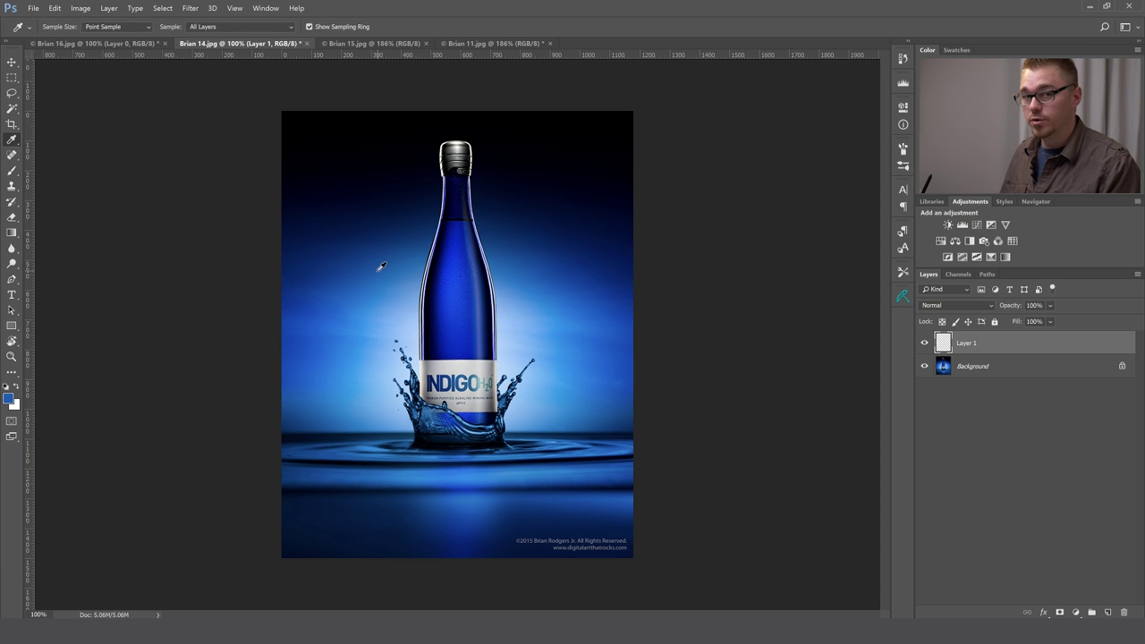
key("b")
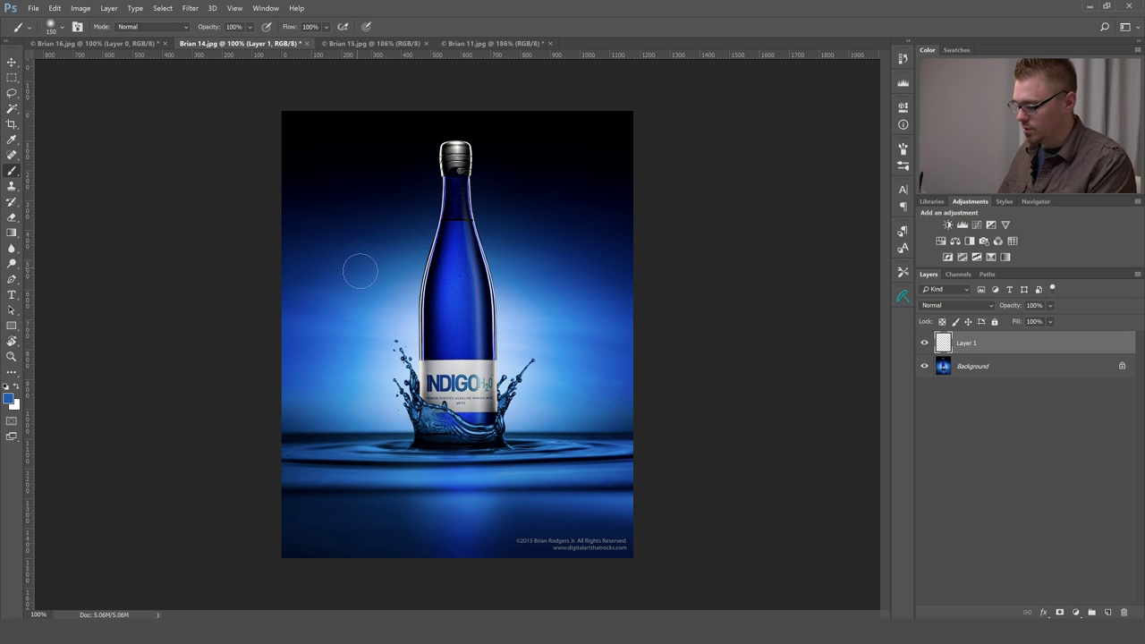
key("bracketleft")
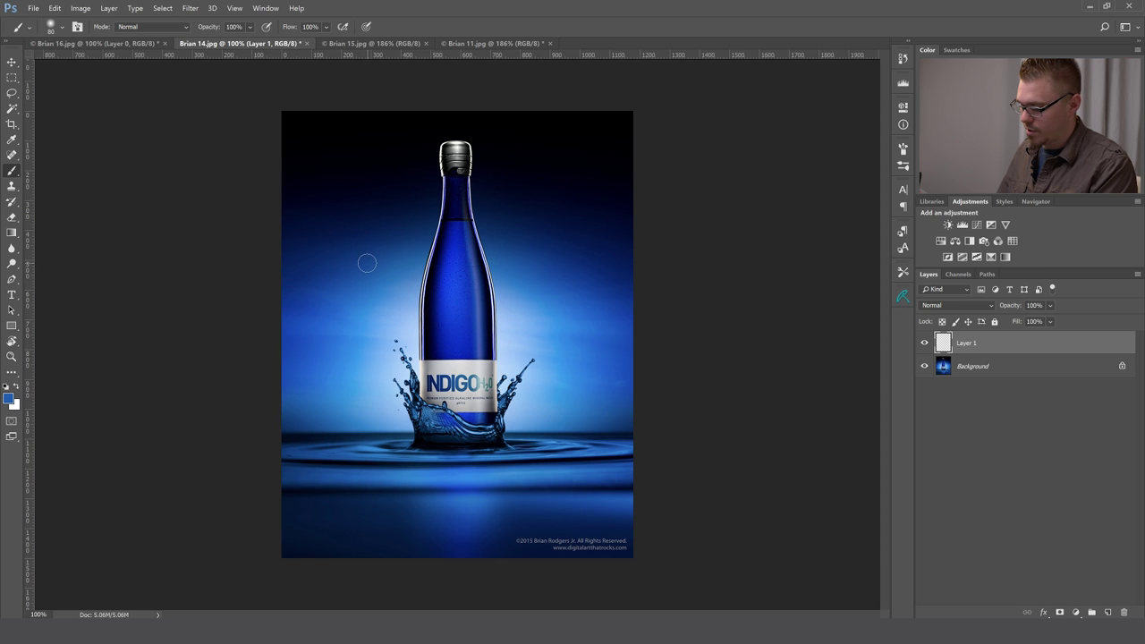
key("bracketright")
key("bracketright")
key("bracketright")
key("bracketright")
key("bracketright")
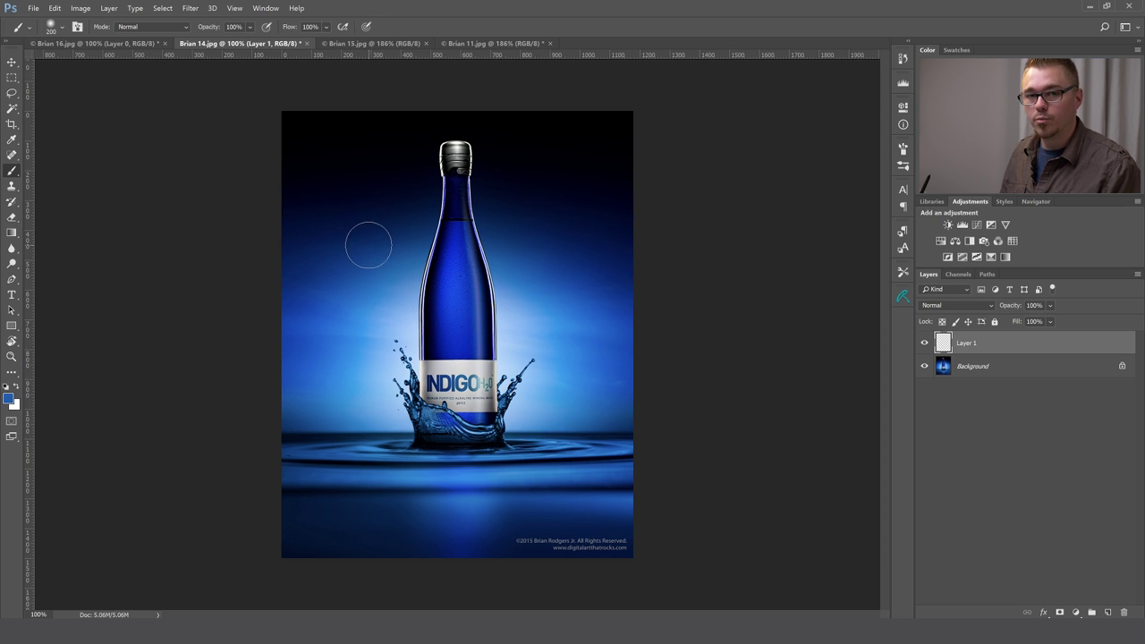
View the on-canvas brush settings with size, hardness and presets, and close them without changing the brush.
right_click(378, 244)
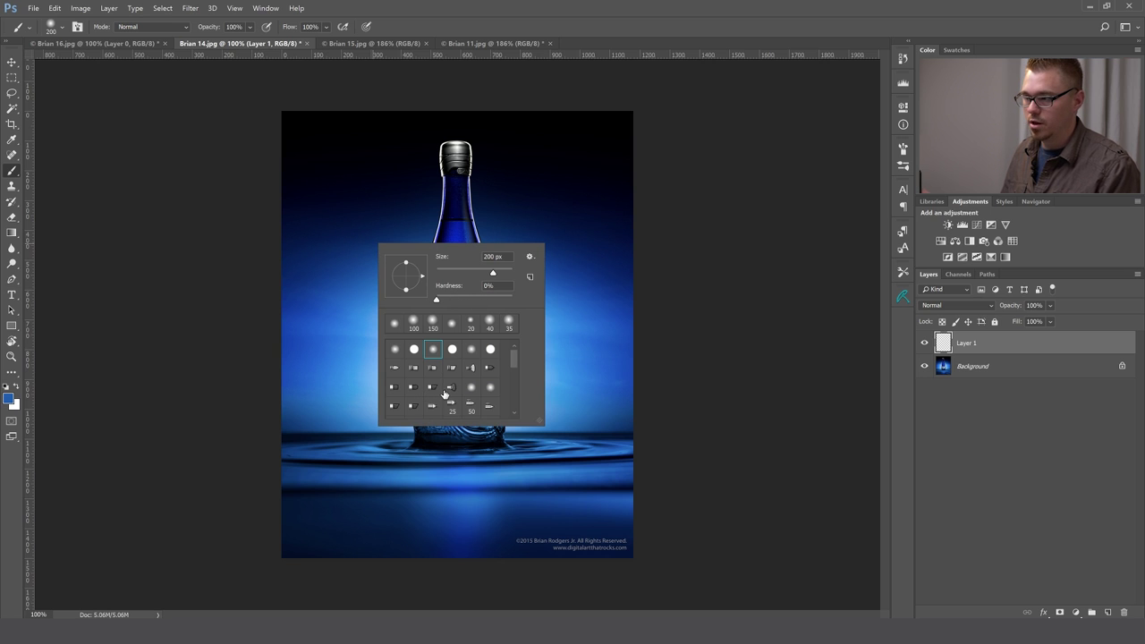
right_click(374, 252)
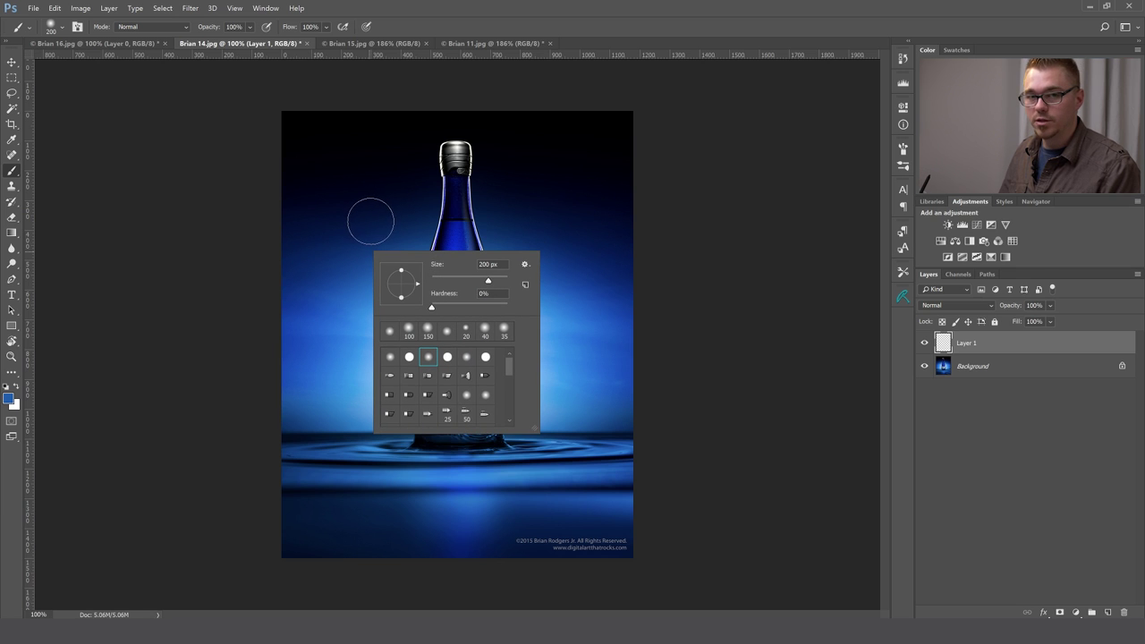
left_click(363, 222)
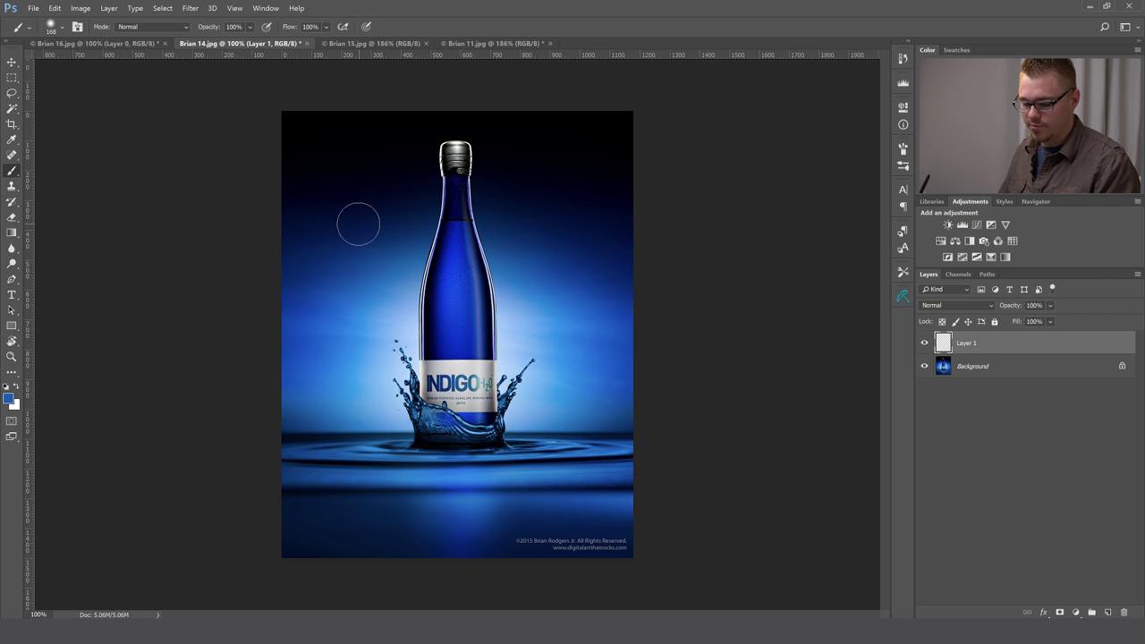
Resize the brush interactively on the canvas to 236 px and harden its edge.
key("alt")
mouse_move(356, 231)
left_mouse_down()
mouse_move(344, 240)
mouse_move(402, 235)
mouse_move(338, 236)
mouse_move(371, 230)
mouse_move(373, 173)
mouse_move(363, 294)
mouse_move(362, 147)
mouse_move(355, 291)
left_mouse_up()
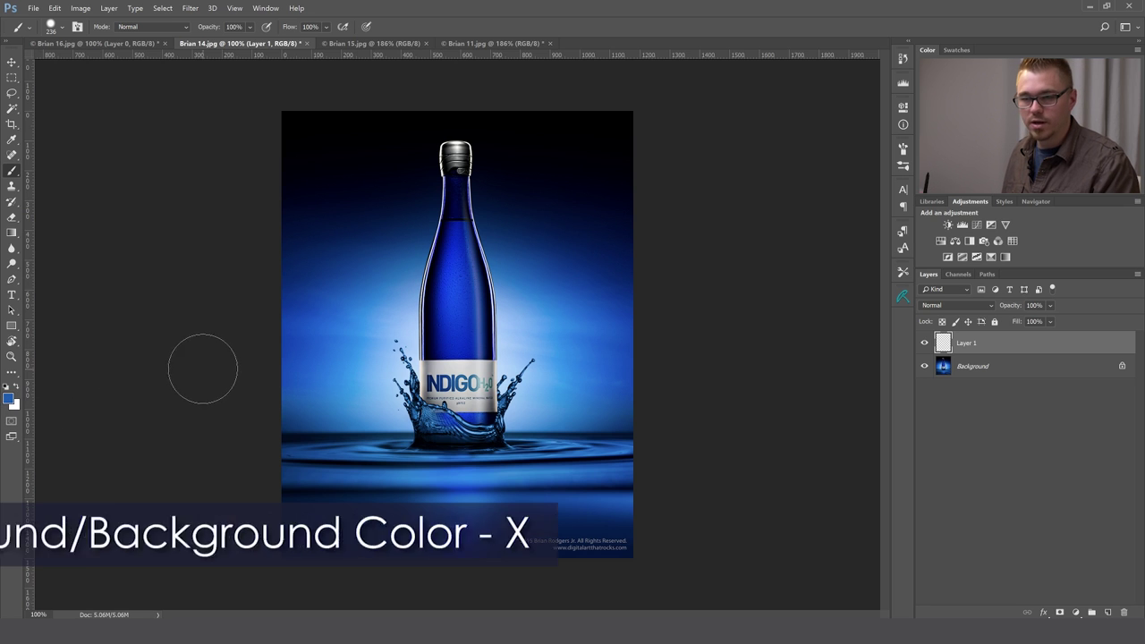
Using a 125 px brush and swapping foreground and background colors, paint a white patch beside the bottle and a blue patch over it.
key("x")
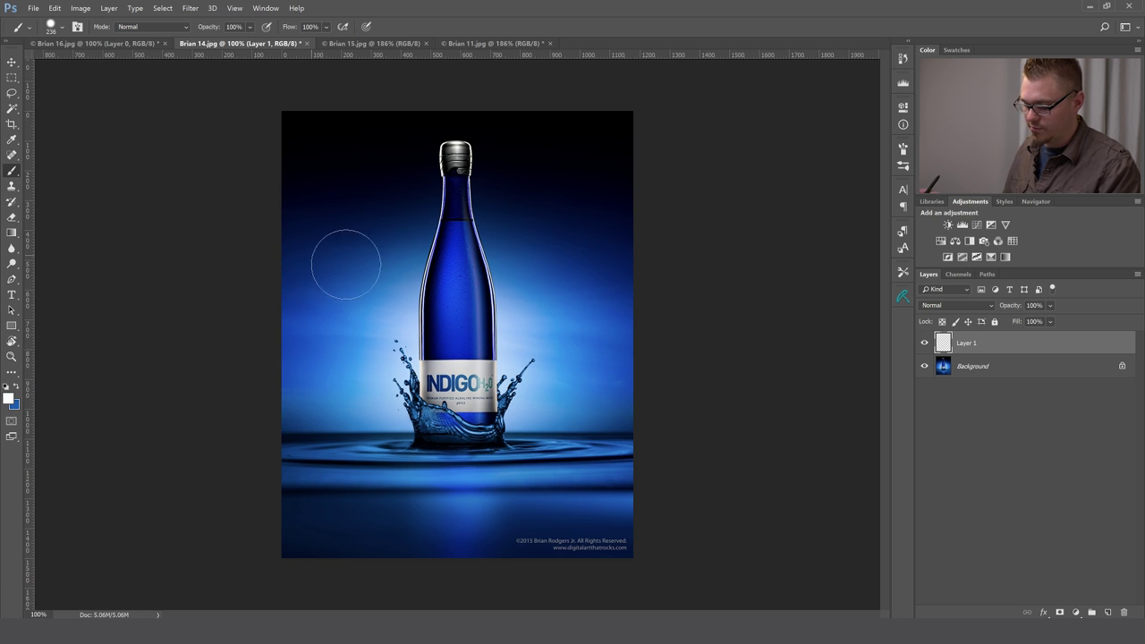
key("bracketleft")
key("bracketleft")
key("bracketleft")
key("bracketleft")
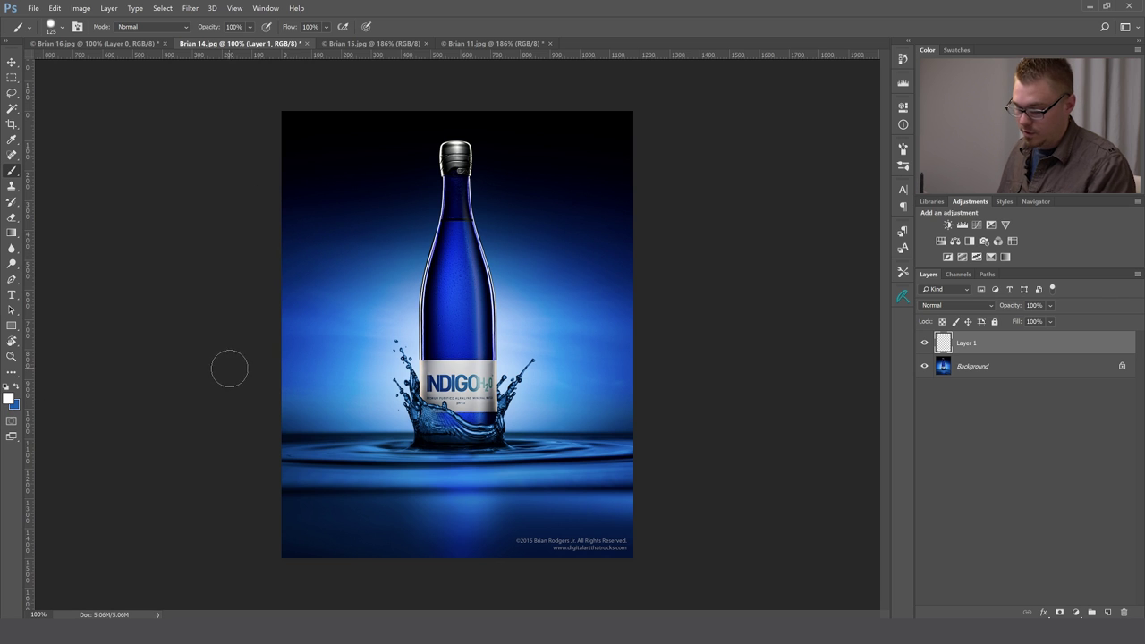
mouse_move(358, 247)
left_mouse_down()
mouse_move(353, 276)
mouse_move(388, 292)
mouse_move(369, 256)
left_mouse_up()
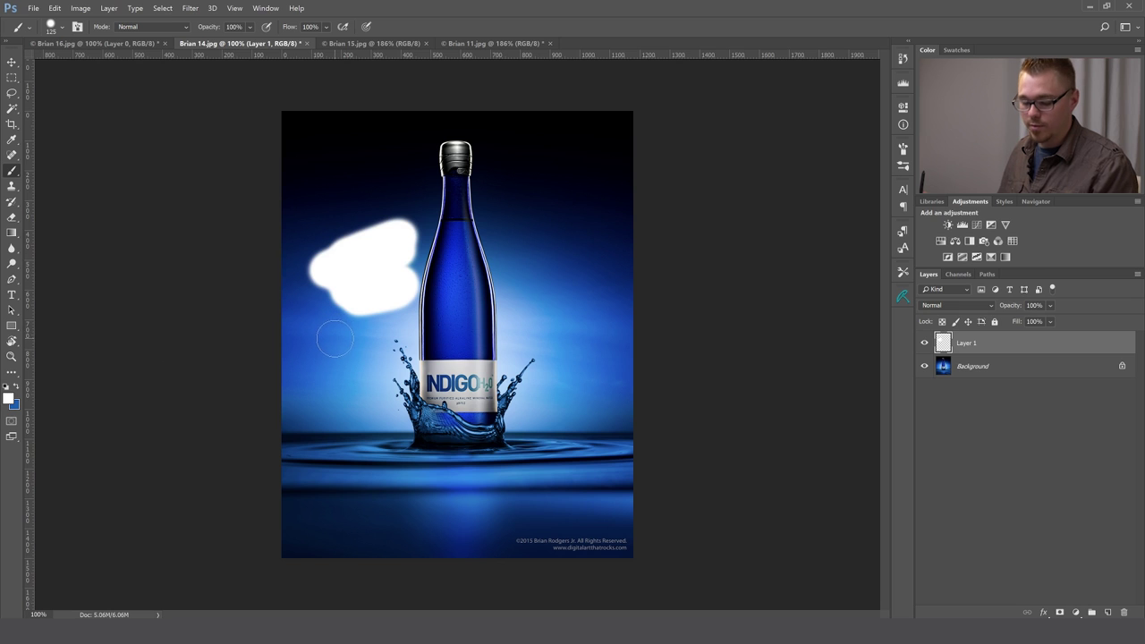
mouse_move(349, 250)
left_mouse_down()
mouse_move(350, 280)
mouse_move(380, 286)
left_mouse_up()
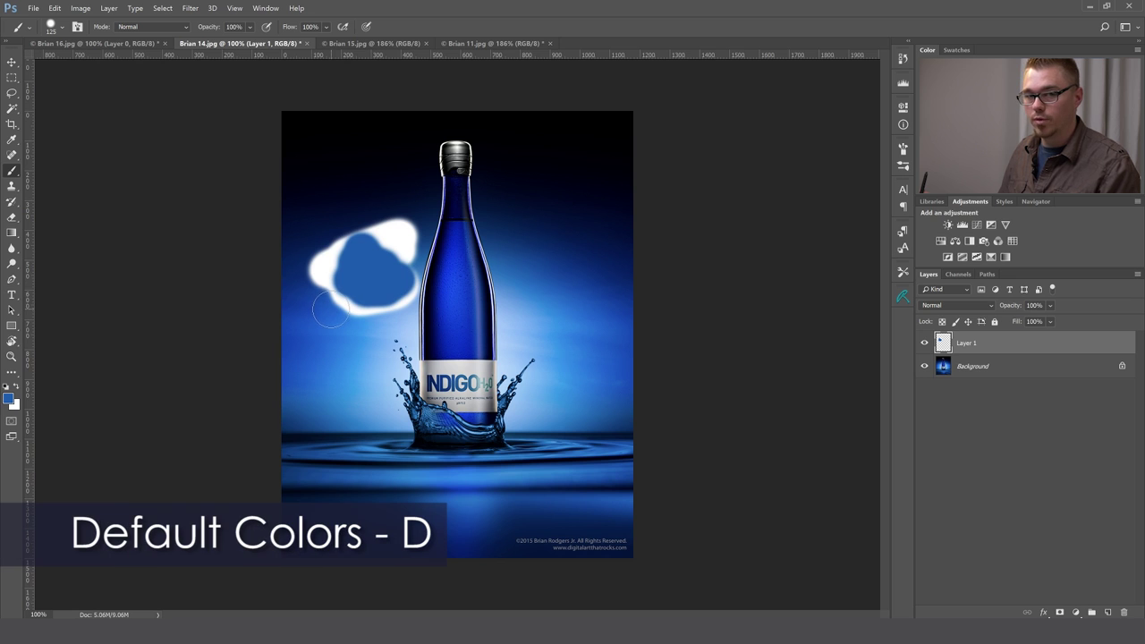
Reset the foreground and background colors to the default black and white, and repeatedly undo and redo the last blue paint stroke.
key("d")
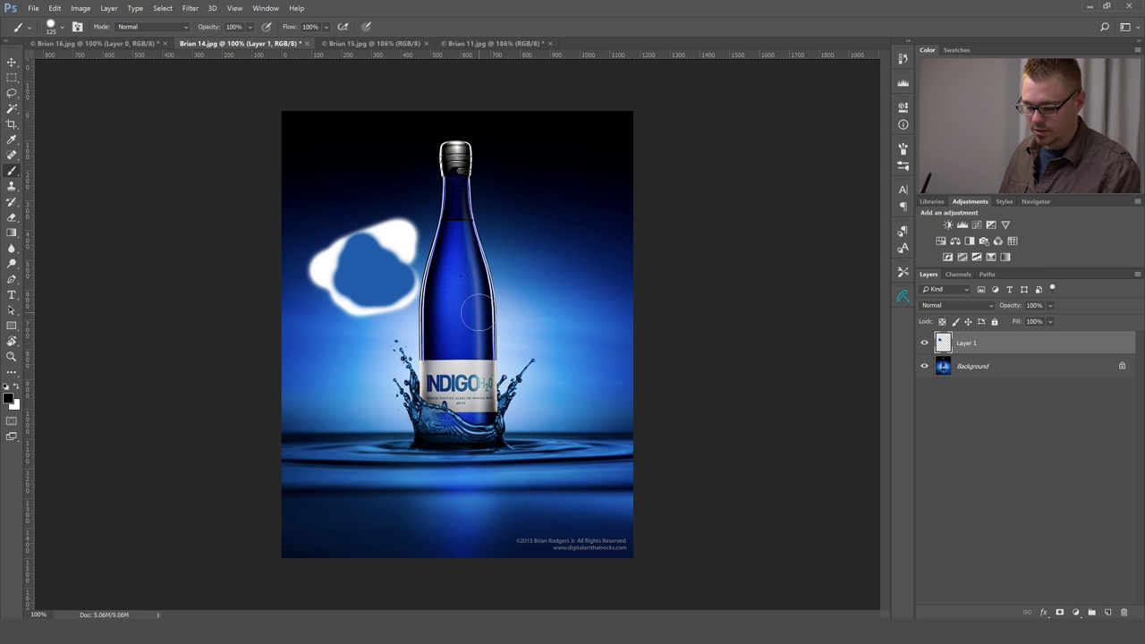
key("ctrl")
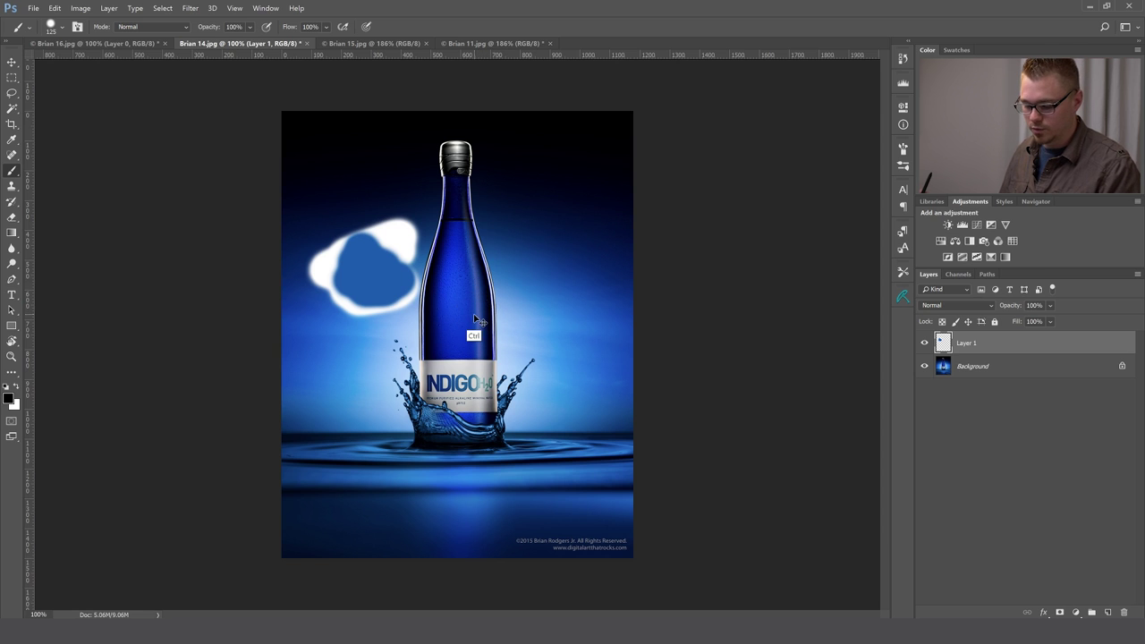
key("ctrl+z")
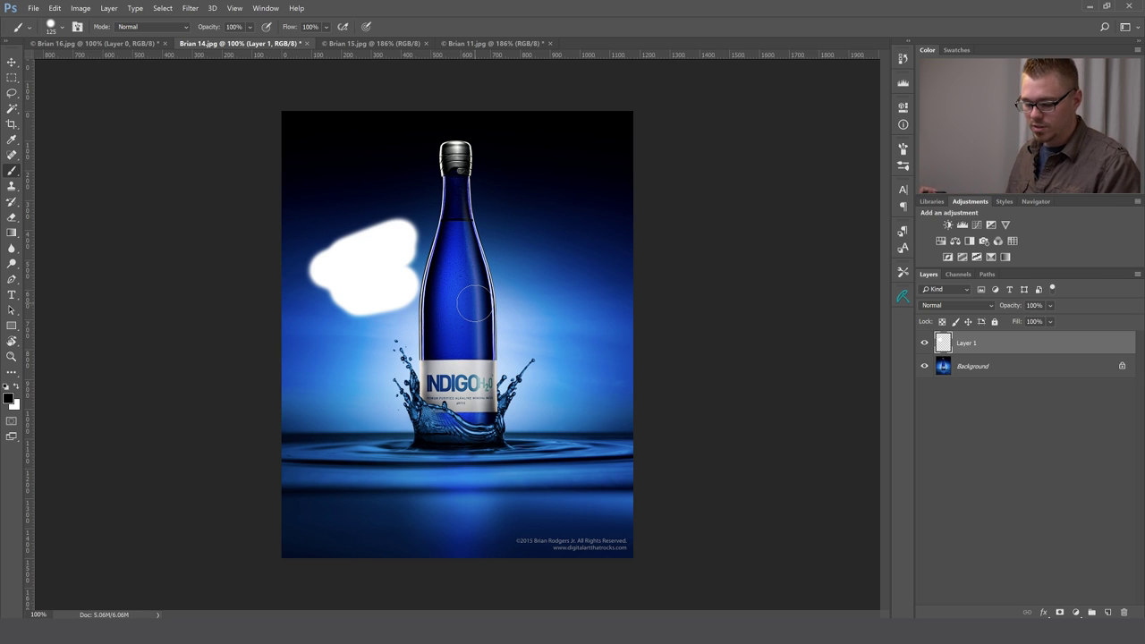
key("ctrl+z")
key("ctrl+z")
key("ctrl+z")
key("ctrl+z")
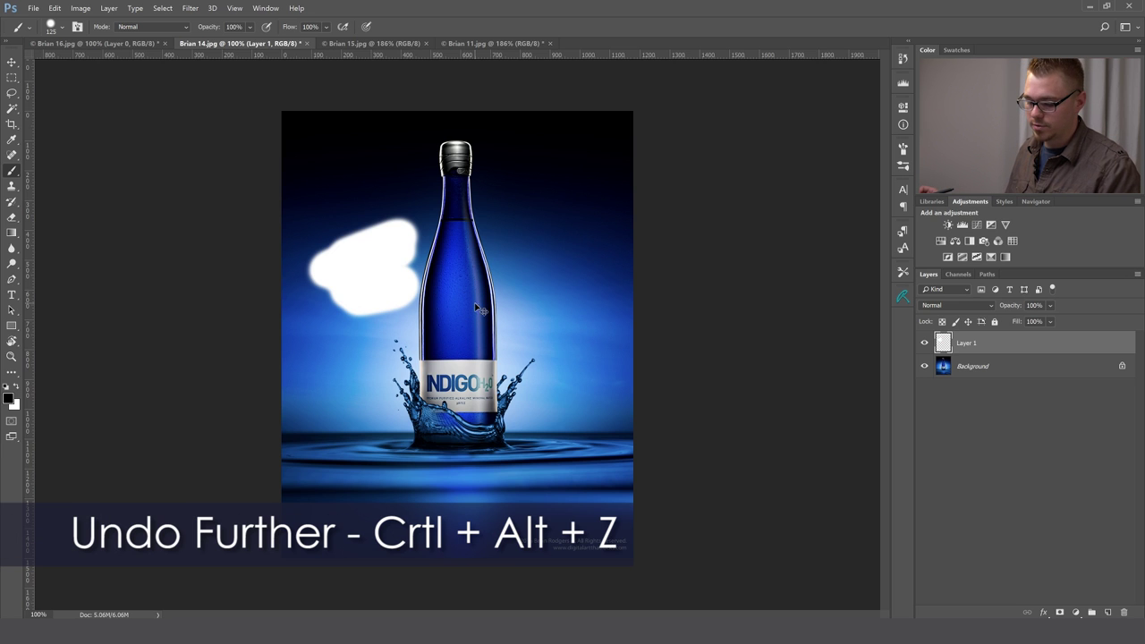
Step backward and forward through the history of the paint strokes beside the bottle.
key("ctrl+alt+z")
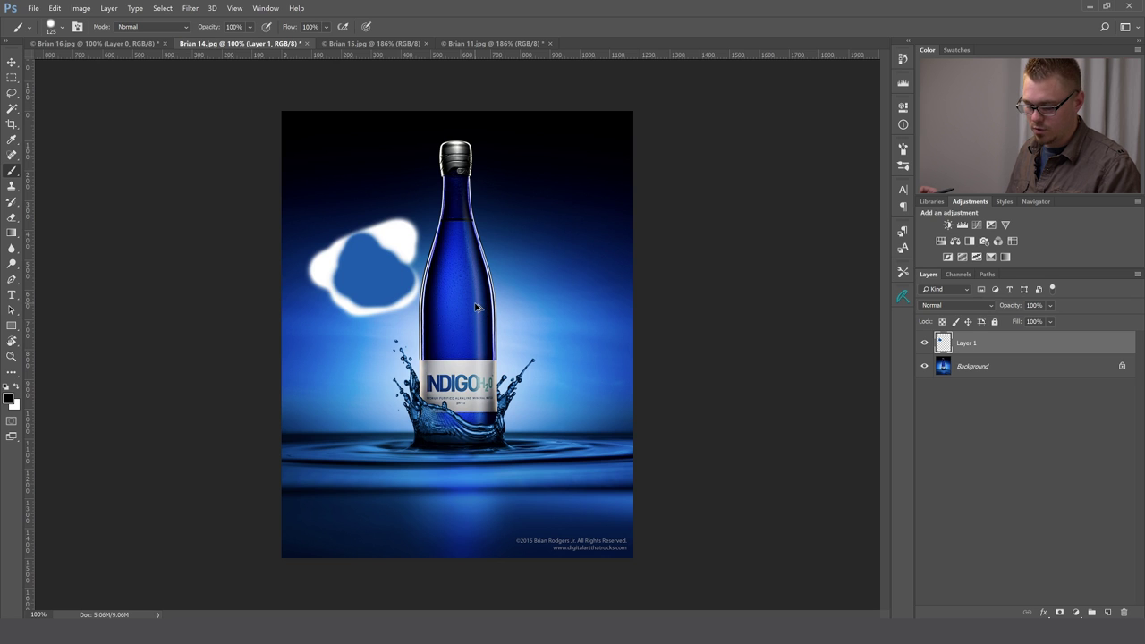
key("ctrl+shift+z")
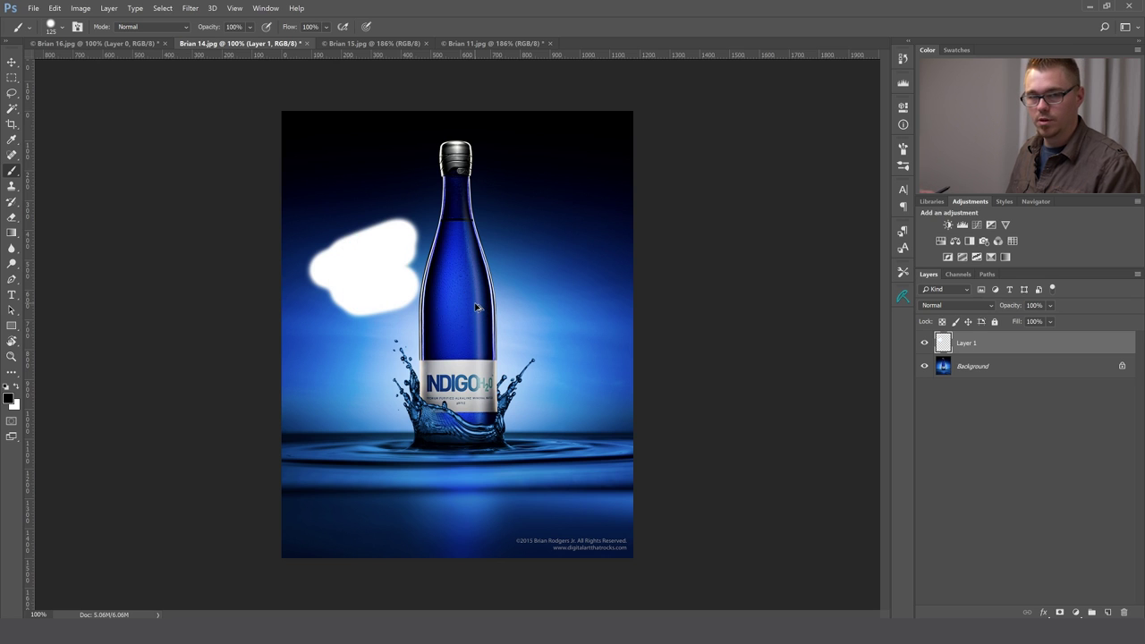
key("ctrl+alt+z")
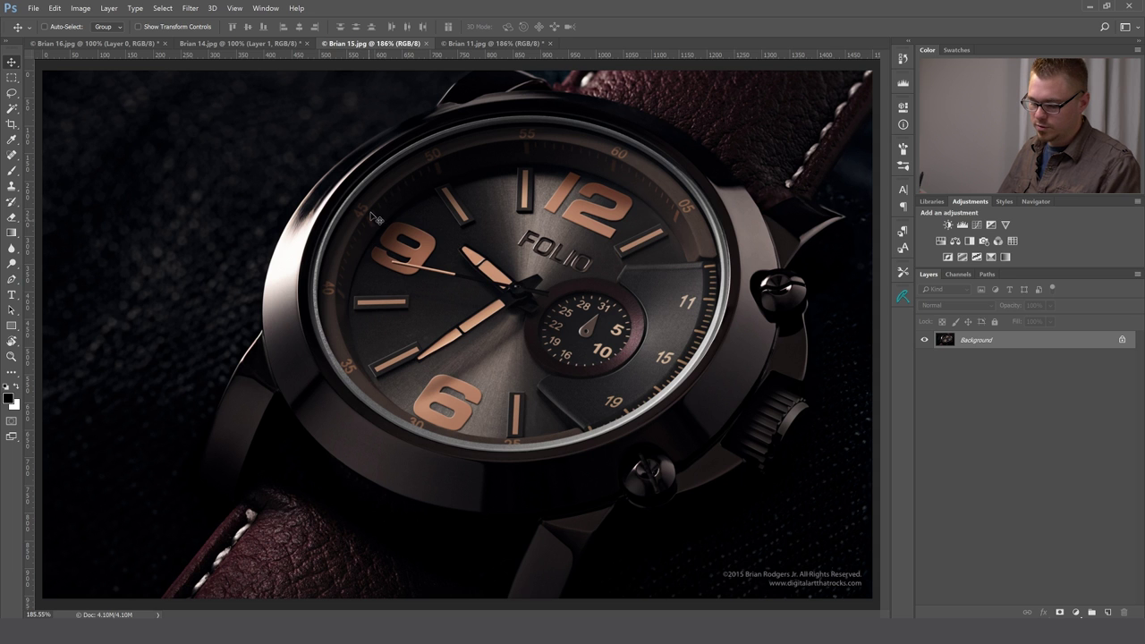
In Brian 15.jpg, select both copper segments of the minute hand with the Magic Wand, and add the 7 and 8 o'clock markers.
key("z")
left_click(505, 297)
left_click(409, 302)
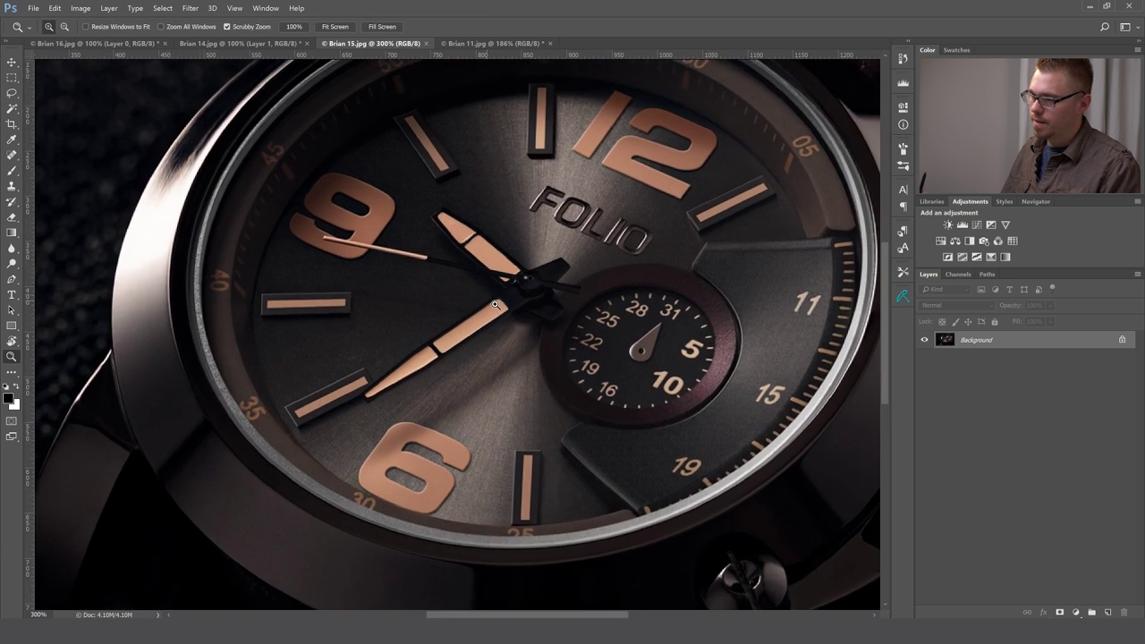
left_click(384, 298)
key("w")
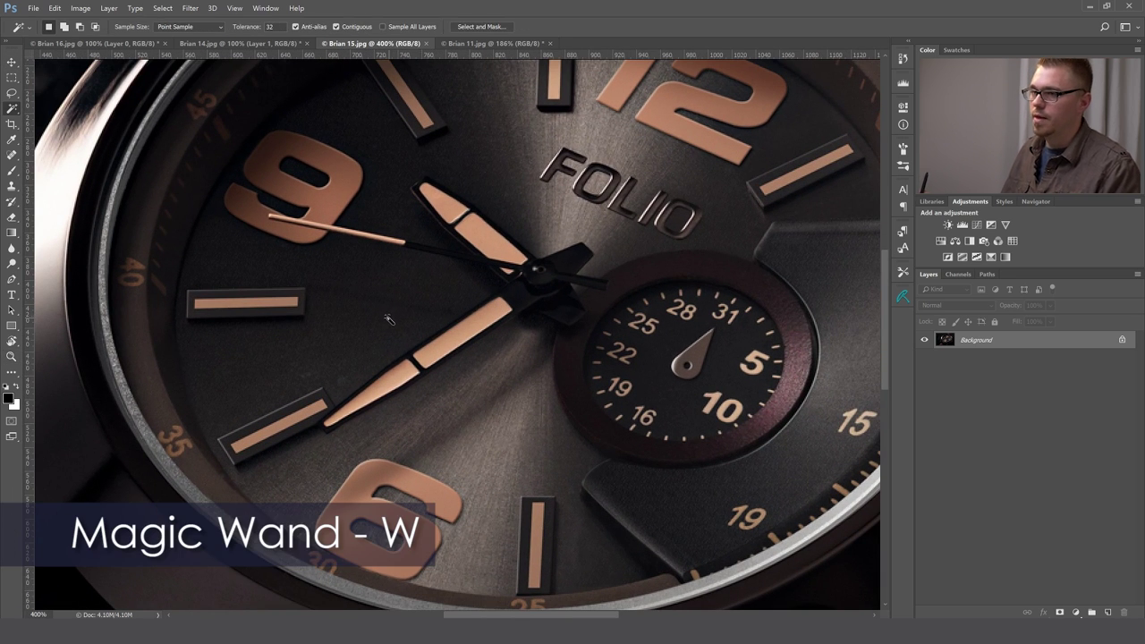
left_click(453, 344)
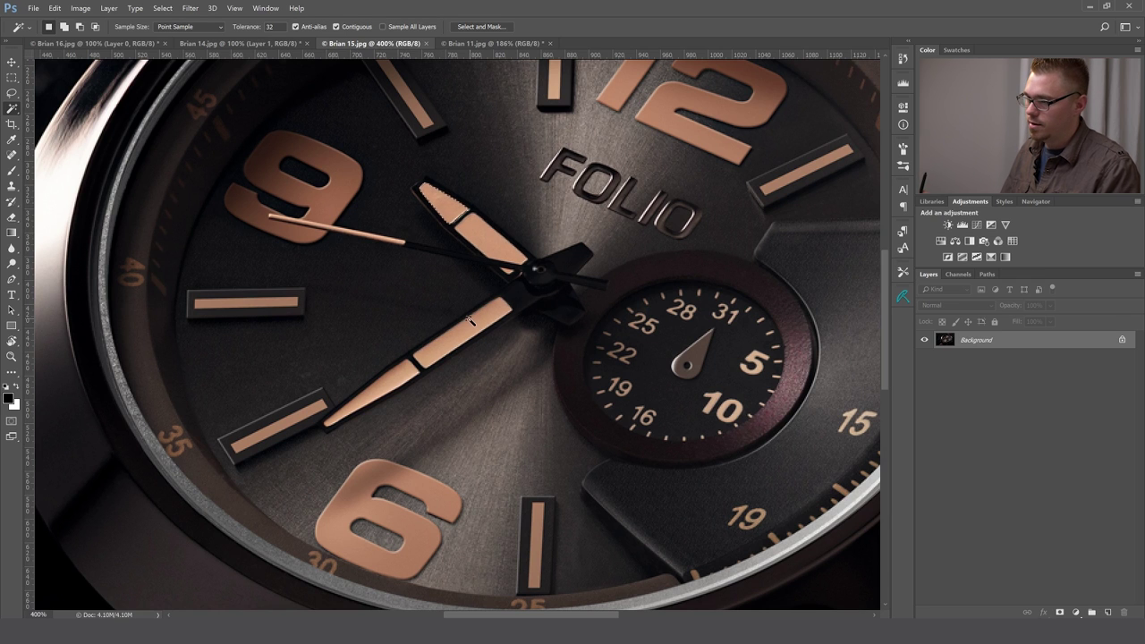
left_click(392, 383, "shift")
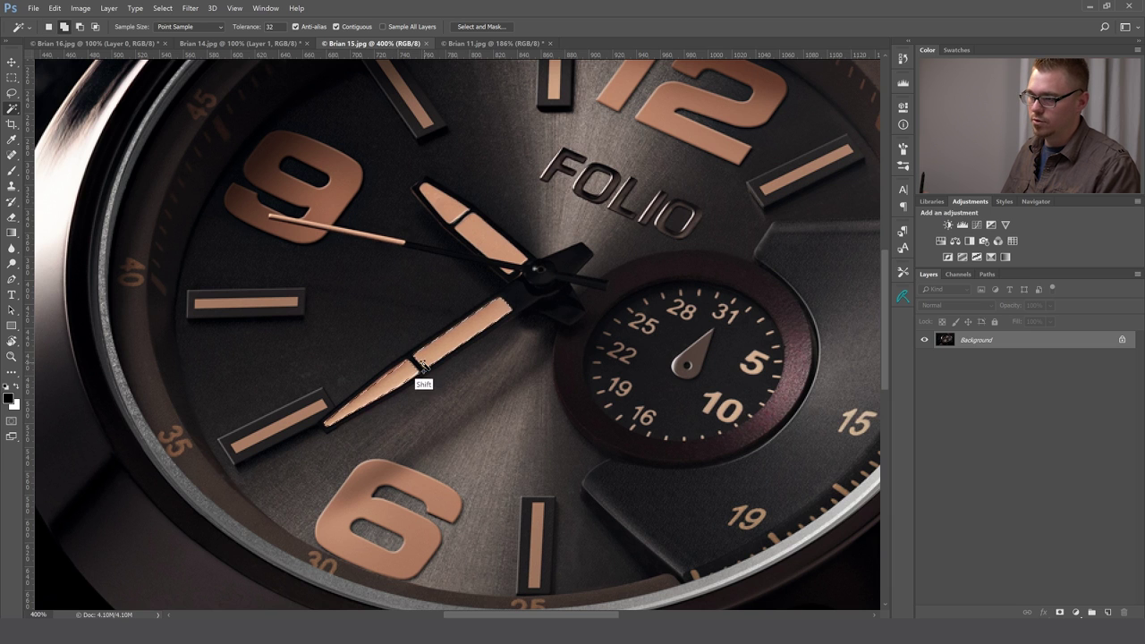
left_click(304, 424, "shift")
left_click(254, 303, "shift")
Subtract the 7 o'clock marker from the Magic Wand selection on the watch dial.
key("alt")
left_click(304, 418, "alt")
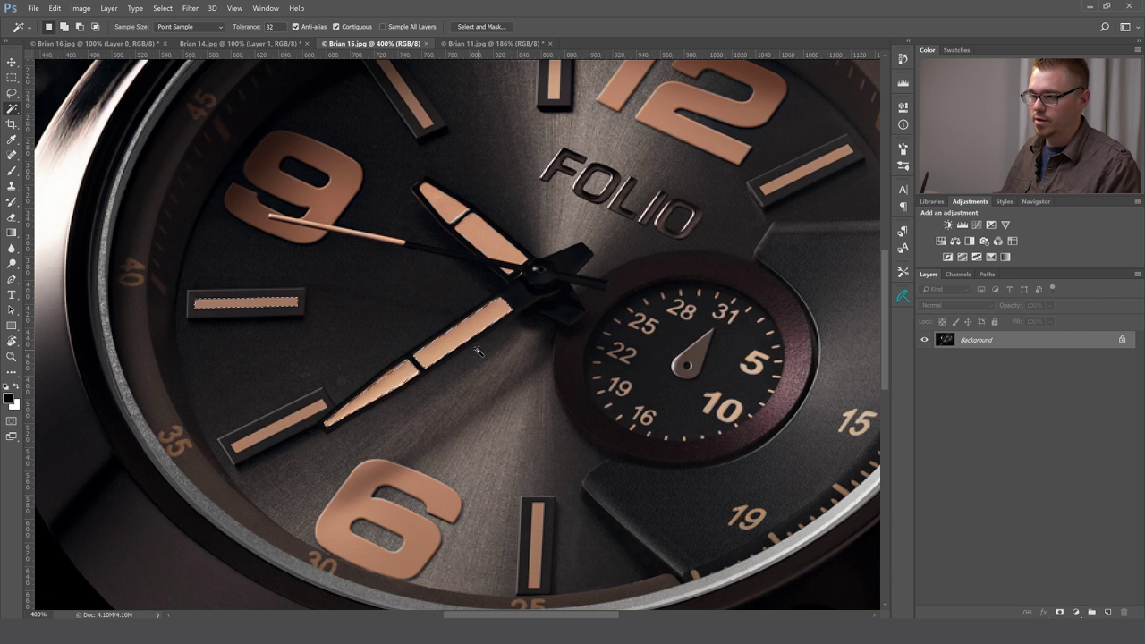
left_click(431, 361, "alt")
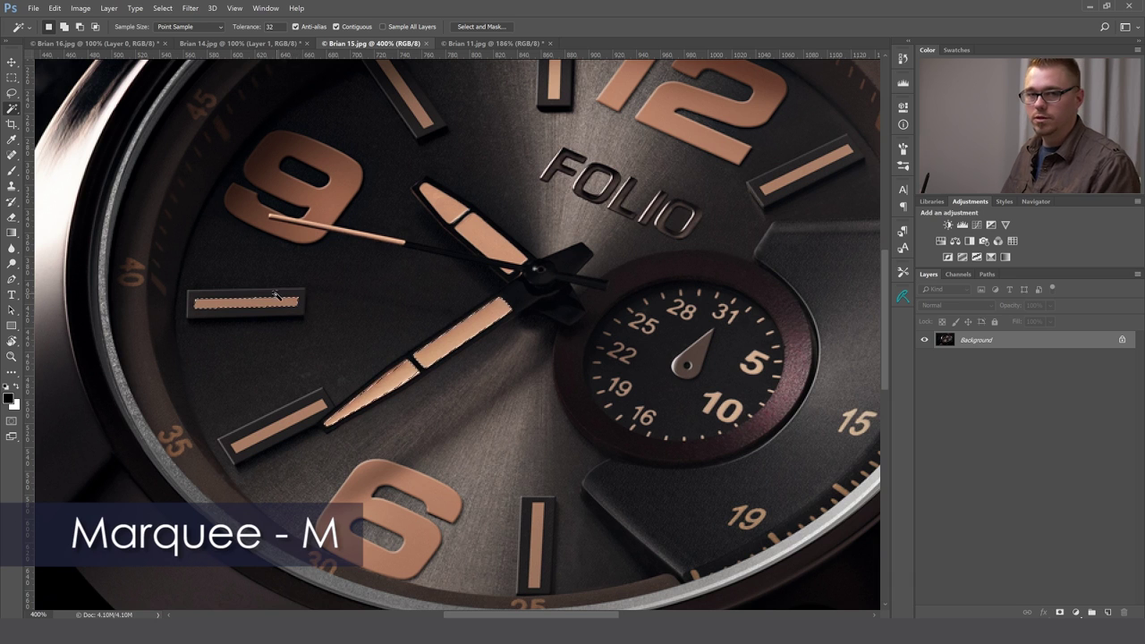
Select a rectangular area from the 9 numeral to the subdial with the Marquee tool, switch to the Lasso tool and deselect.
key("m")
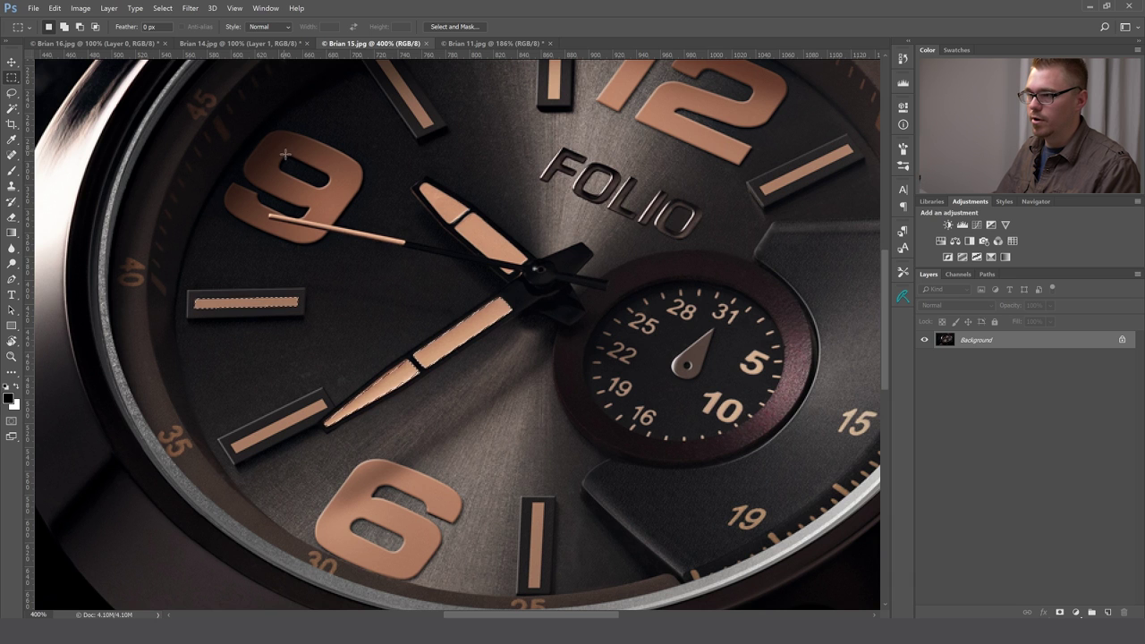
left_click_drag(261, 131, 652, 427)
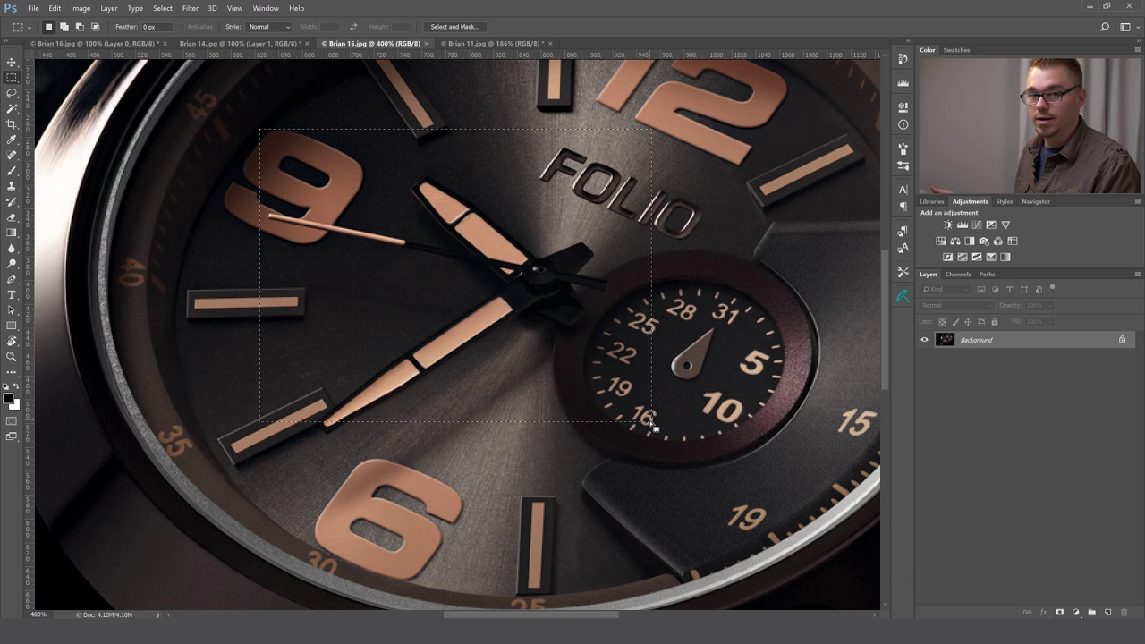
key("l")
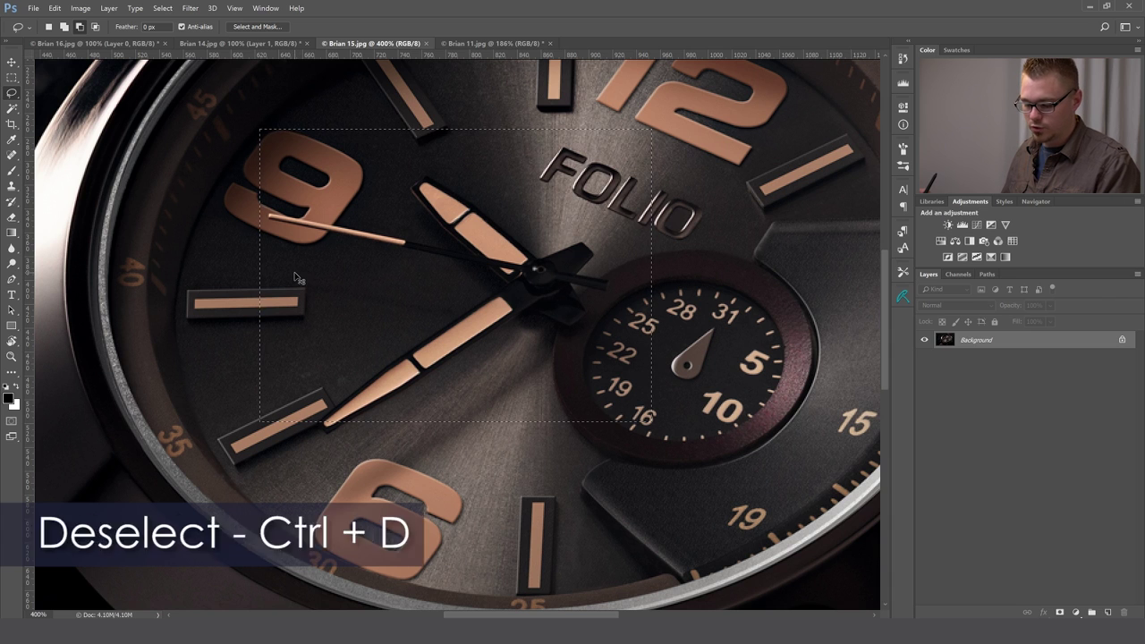
key("ctrl+d")
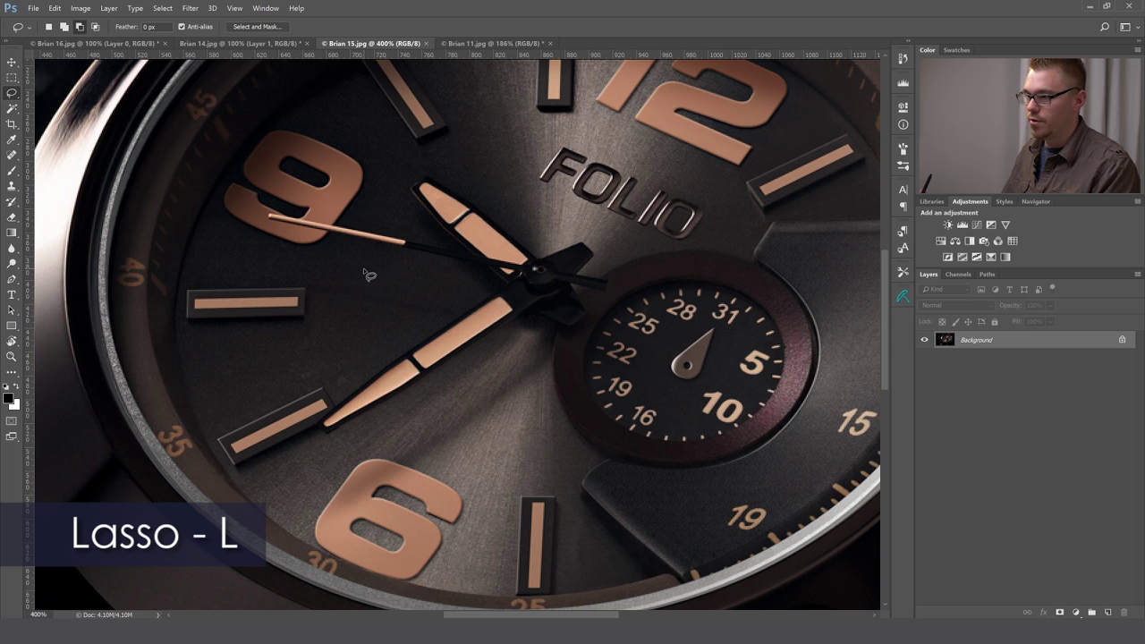
Try a freehand Lasso selection below the minute hand, and view the available Lasso tool variants.
mouse_move(510, 345)
left_mouse_down()
mouse_move(490, 389)
mouse_move(379, 463)
mouse_move(253, 403)
mouse_move(351, 292)
mouse_move(325, 255)
mouse_move(213, 212)
mouse_move(278, 141)
mouse_move(511, 196)
mouse_move(540, 304)
mouse_move(509, 384)
mouse_move(439, 434)
left_mouse_up()
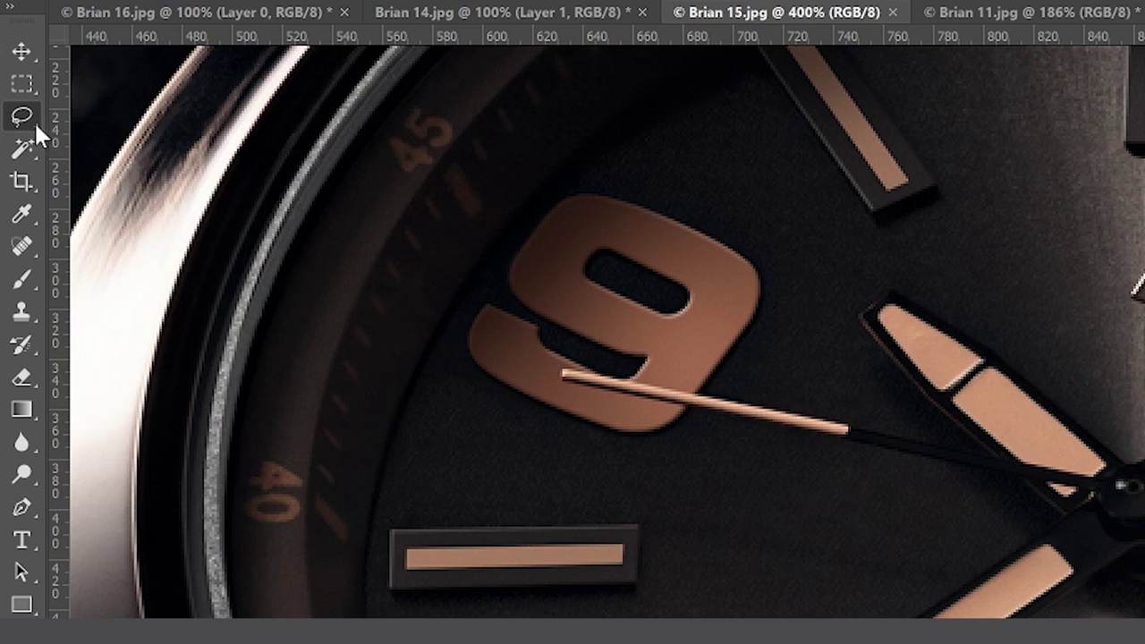
left_click(26, 117)
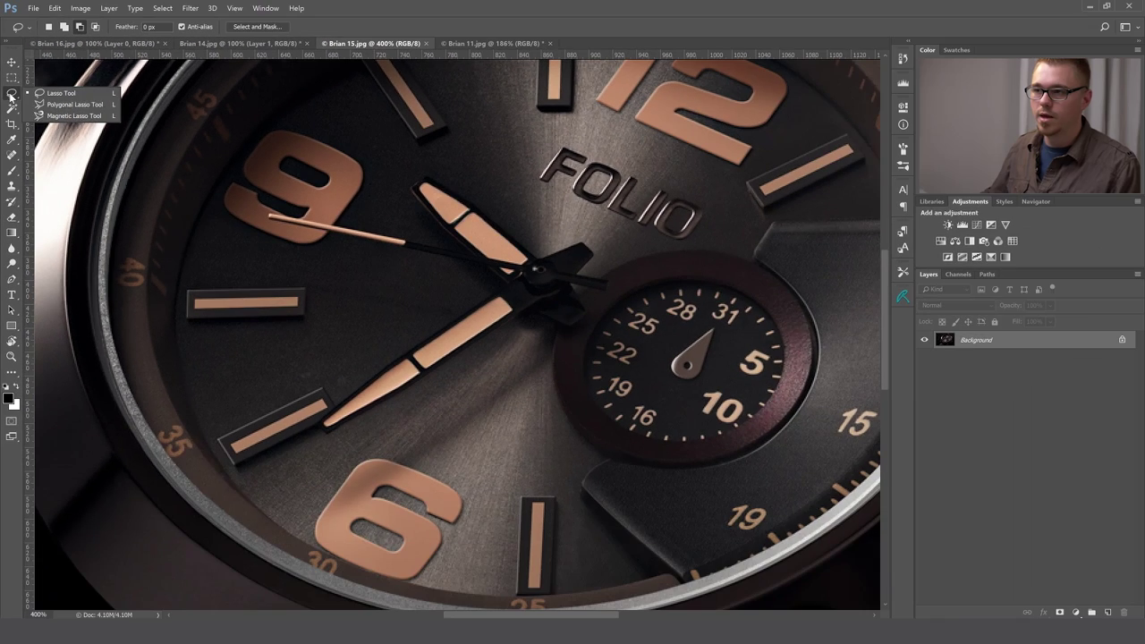
left_click(11, 96)
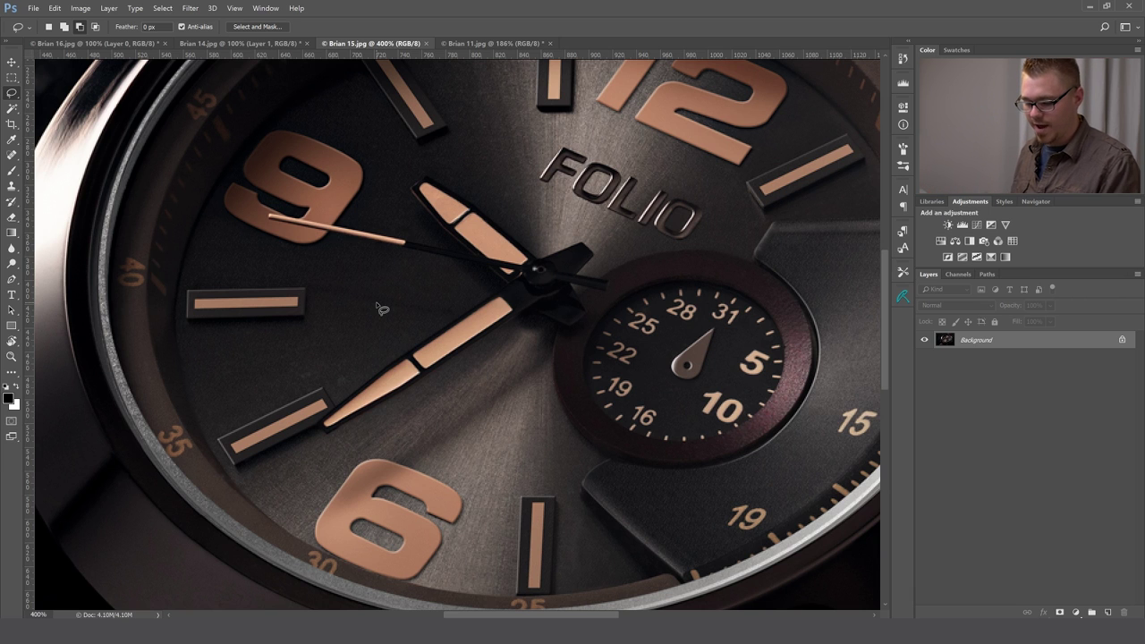
Cycle through the Lasso variants to the Magnetic Lasso, and switch to the Rectangular Marquee tool.
key("shift+l")
key("shift+l")
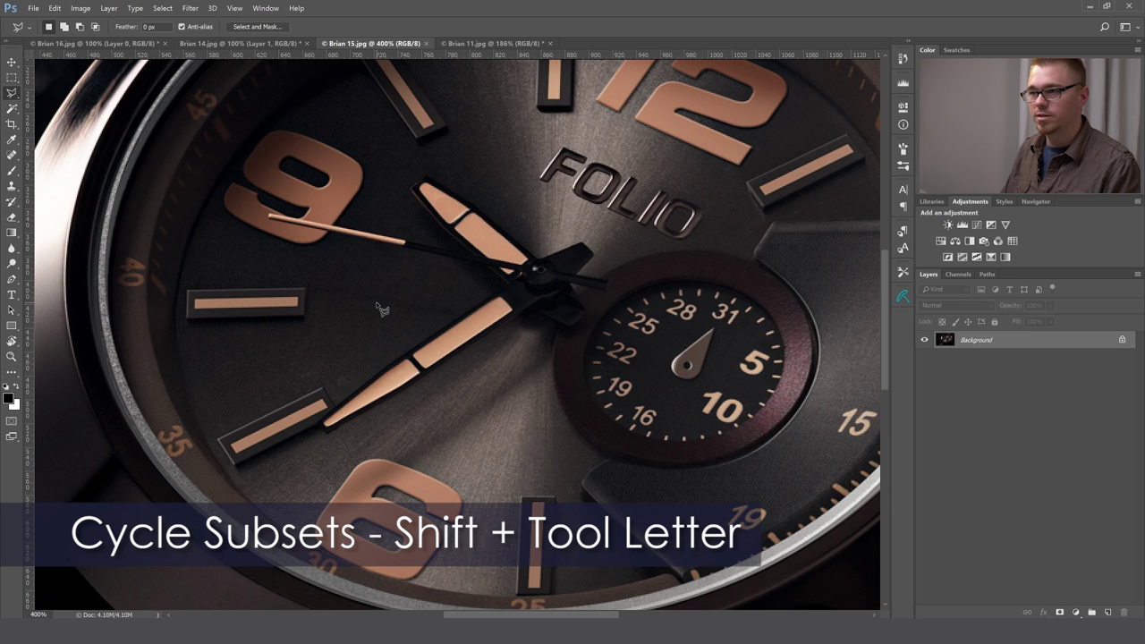
key("shift+l")
key("shift+l")
key("shift+l")
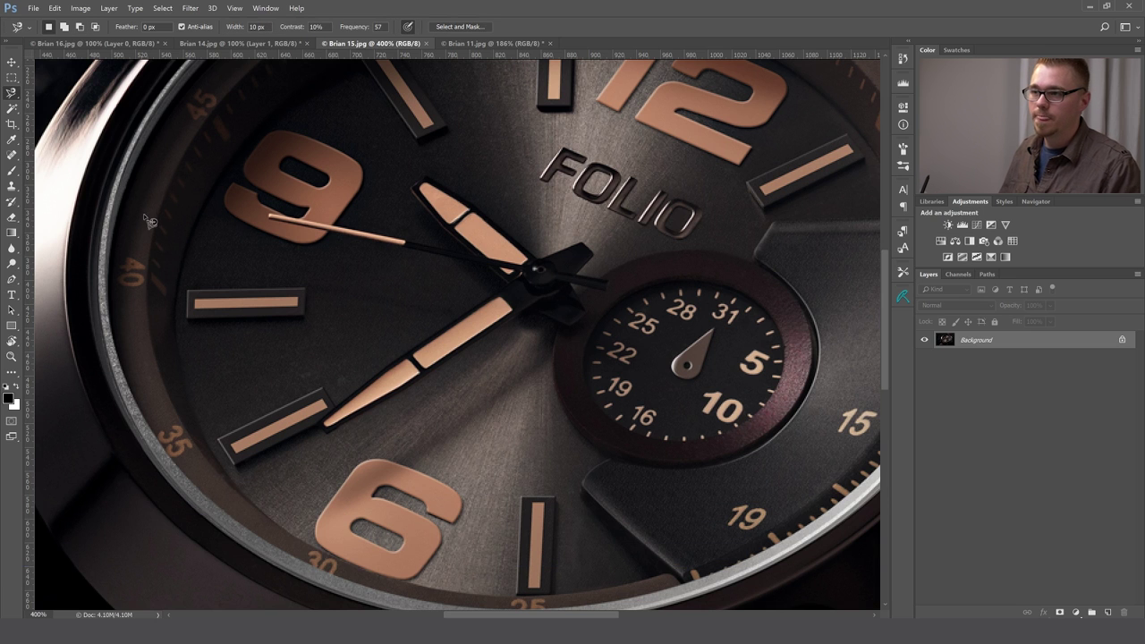
key("m")
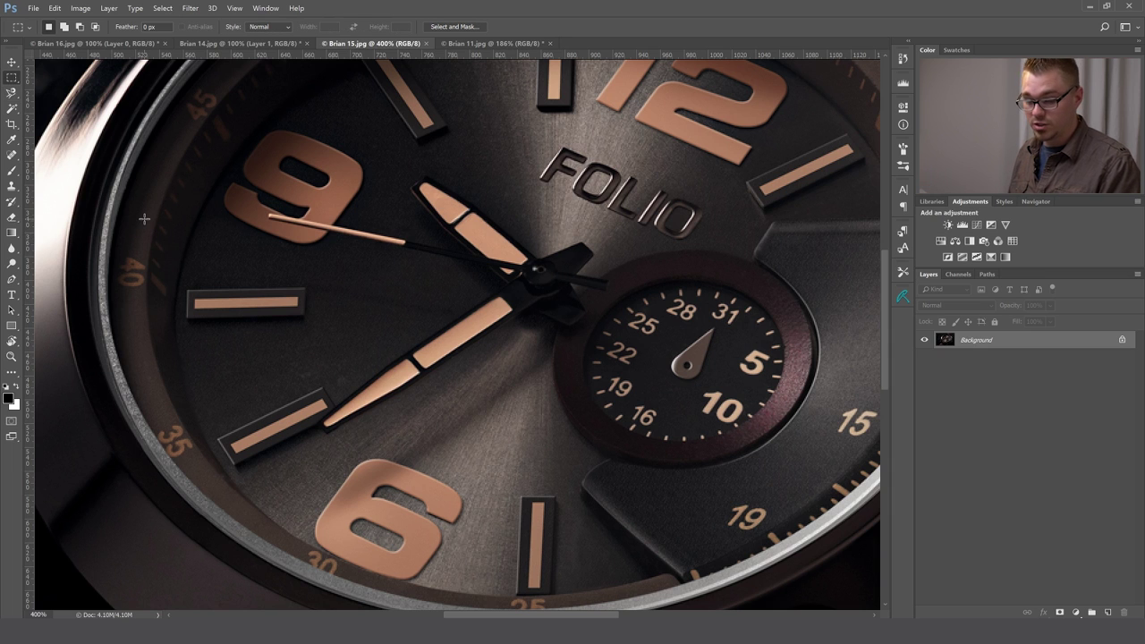
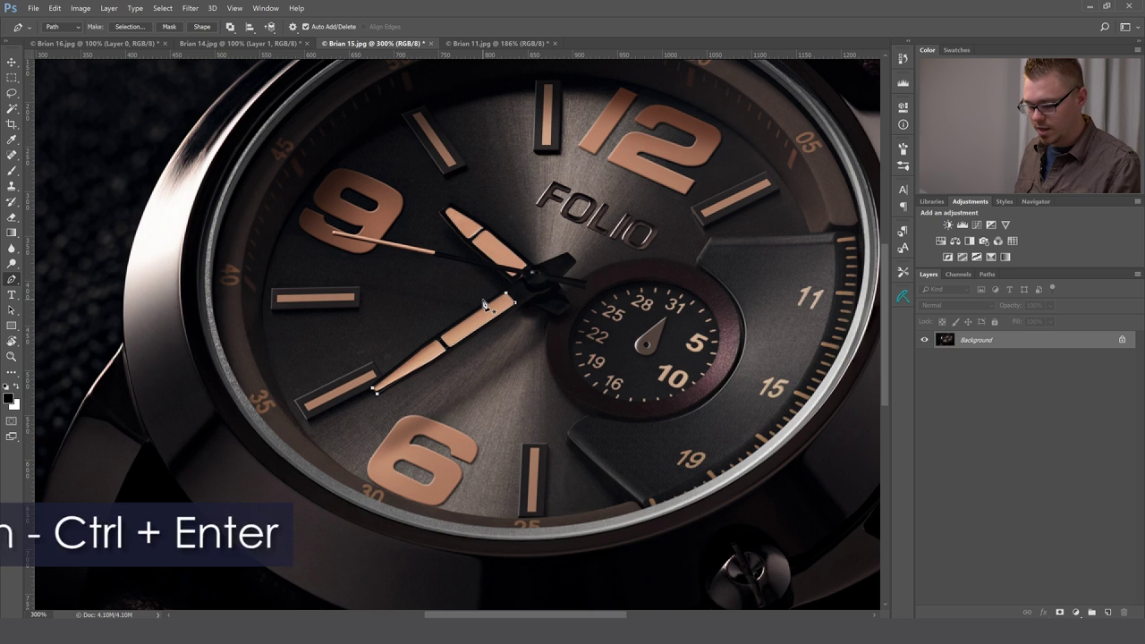
Convert the Pen path around the watch's minute hand into a selection.
key("ctrl+Return")
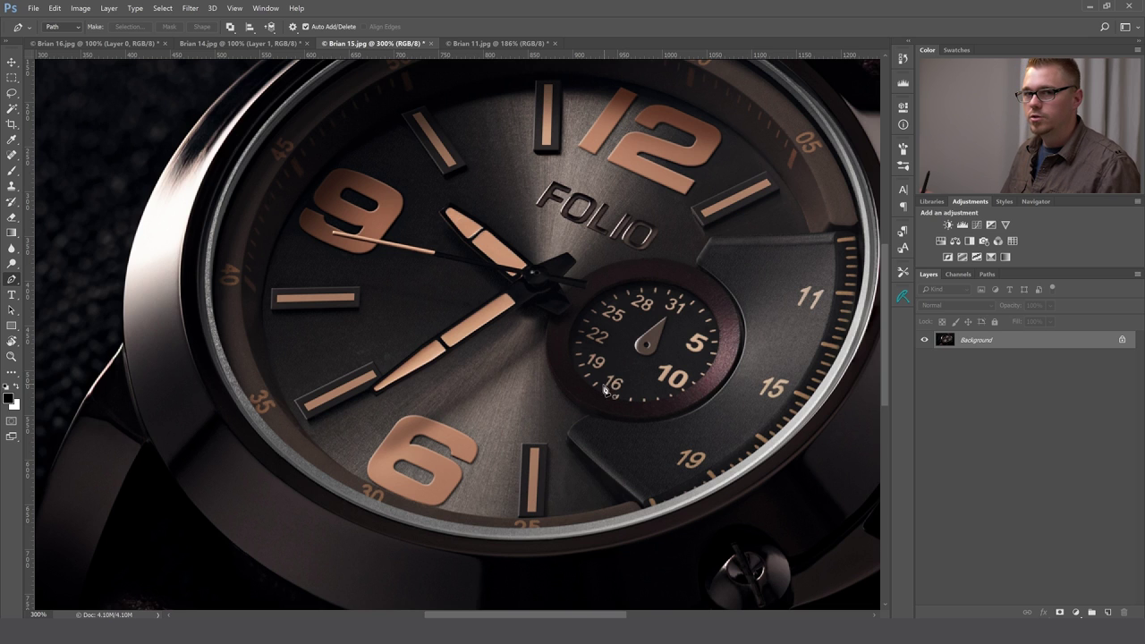
Start a Pen path along the subdial's edge with two anchors, and undo a trial third anchor at its upper edge.
left_click(672, 414)
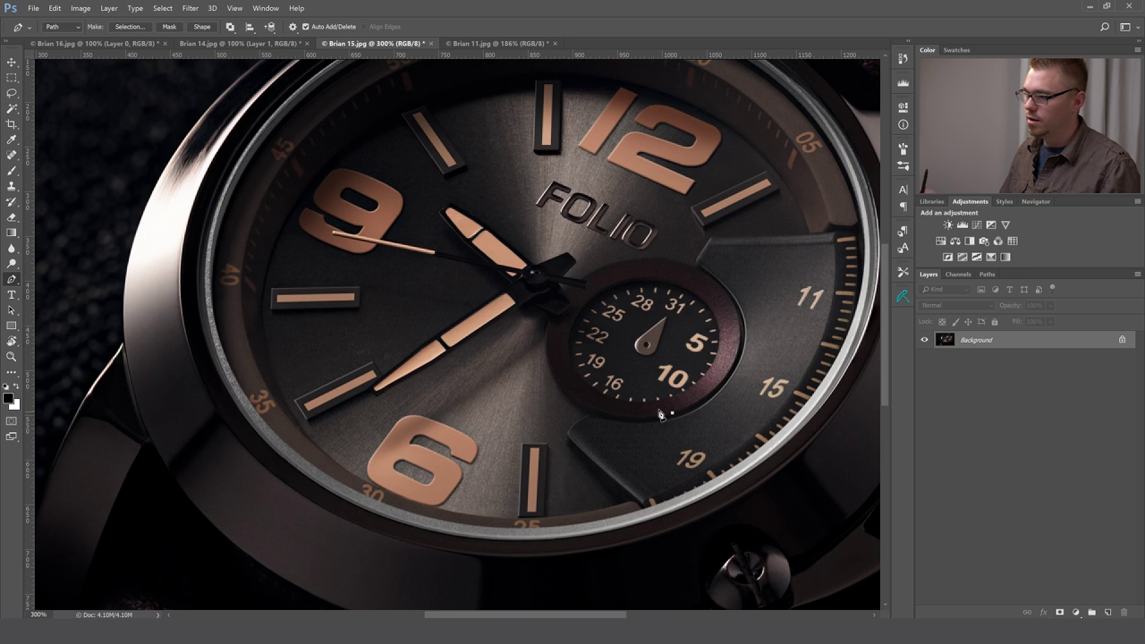
left_click_drag(551, 318, 578, 193)
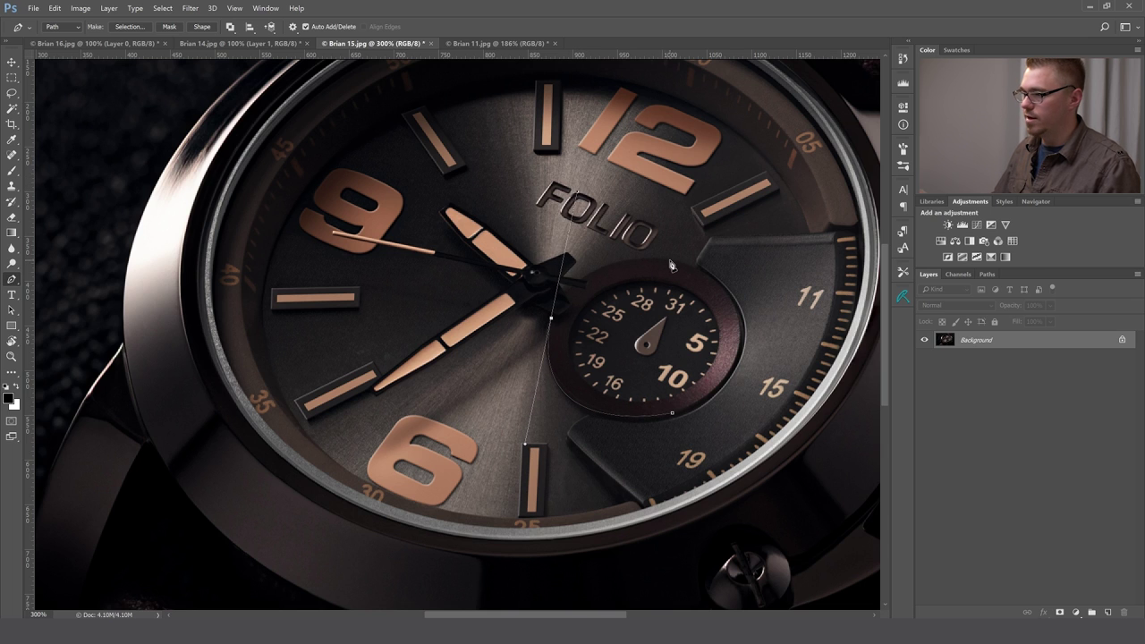
left_click_drag(672, 261, 721, 273)
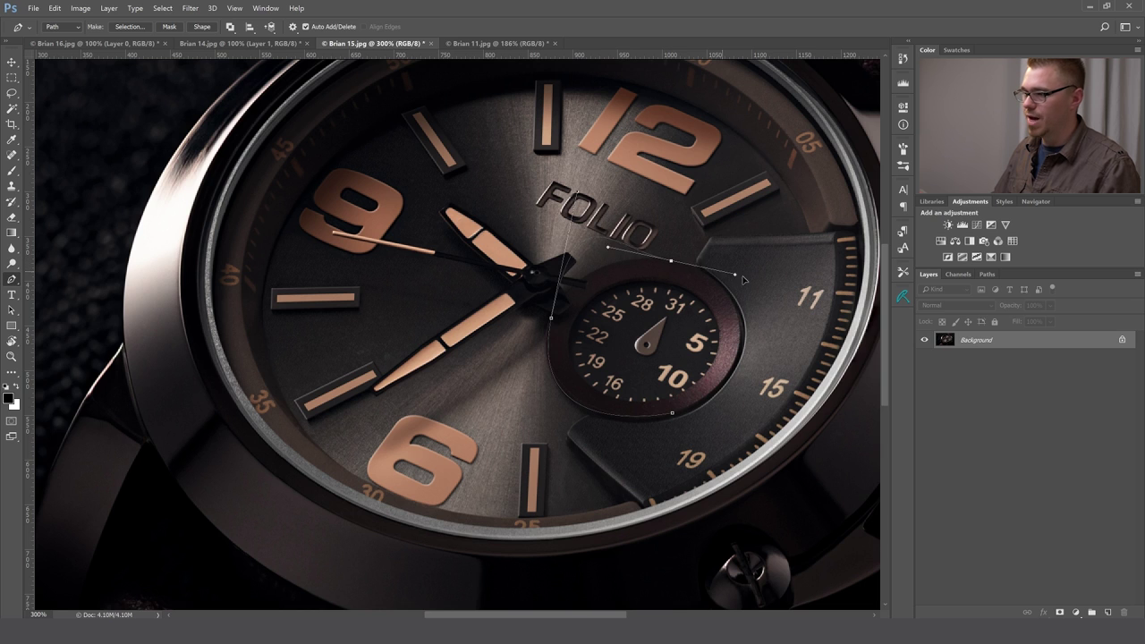
left_click_drag(773, 284, 772, 281)
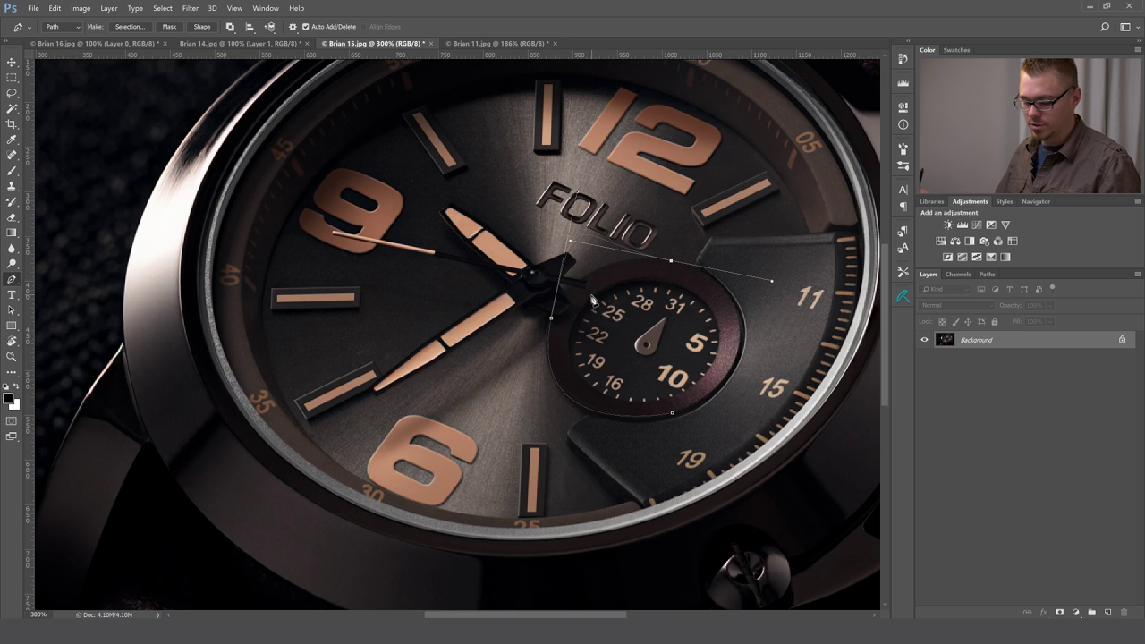
key("ctrl")
left_click(590, 302, "ctrl")
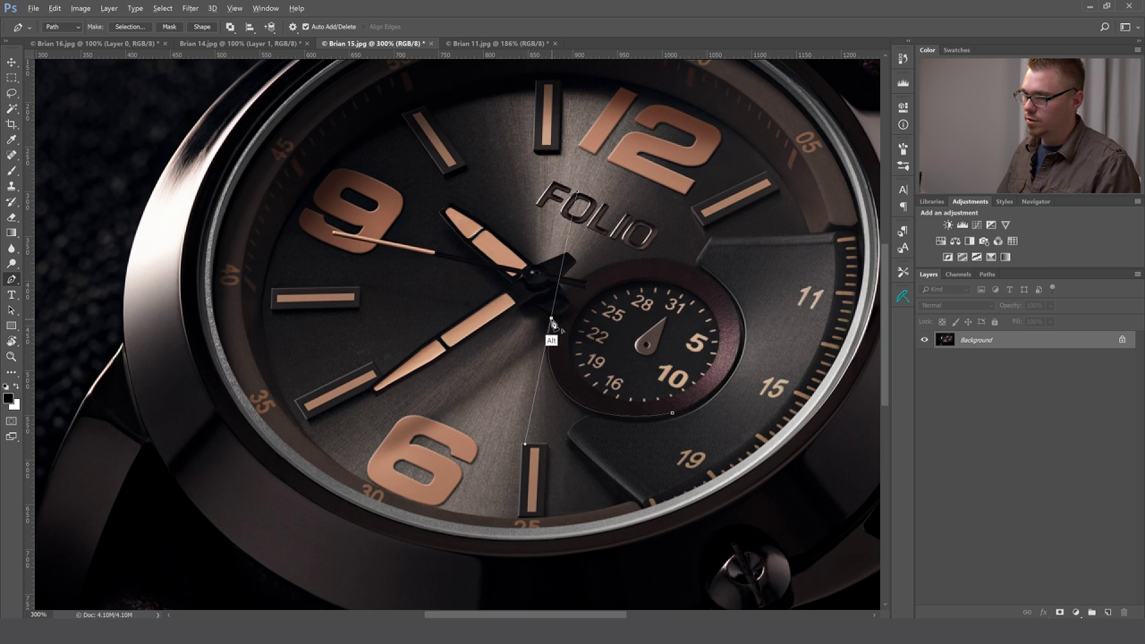
Remove the second anchor's forward handle, add a curved anchor at the subdial's upper edge and close the path around it.
left_click(552, 319, "alt")
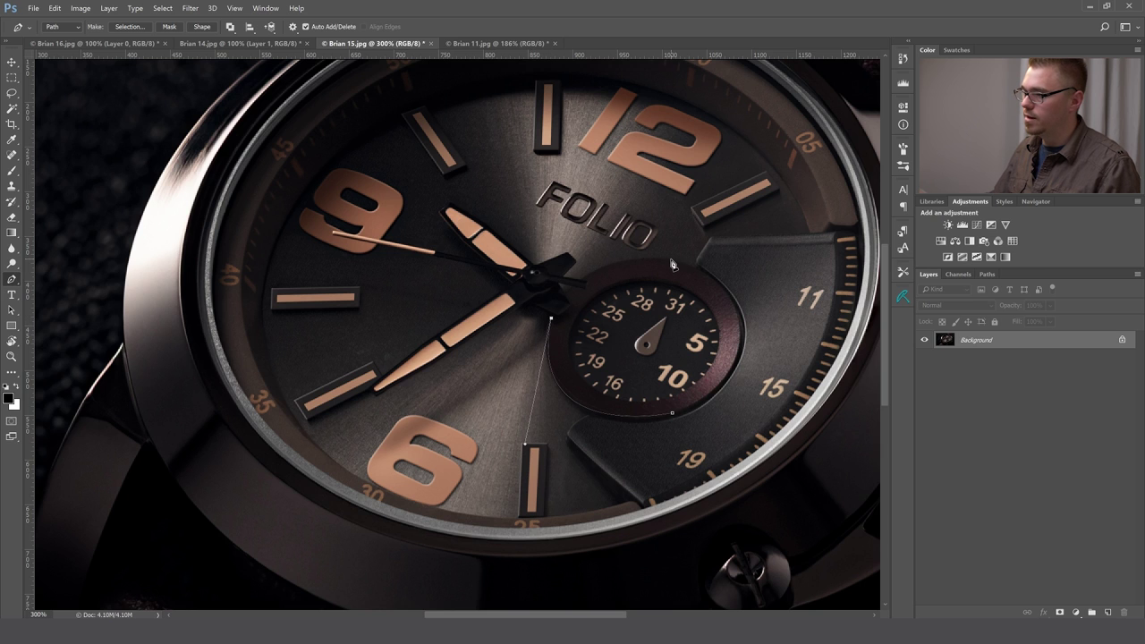
left_click_drag(667, 261, 763, 264)
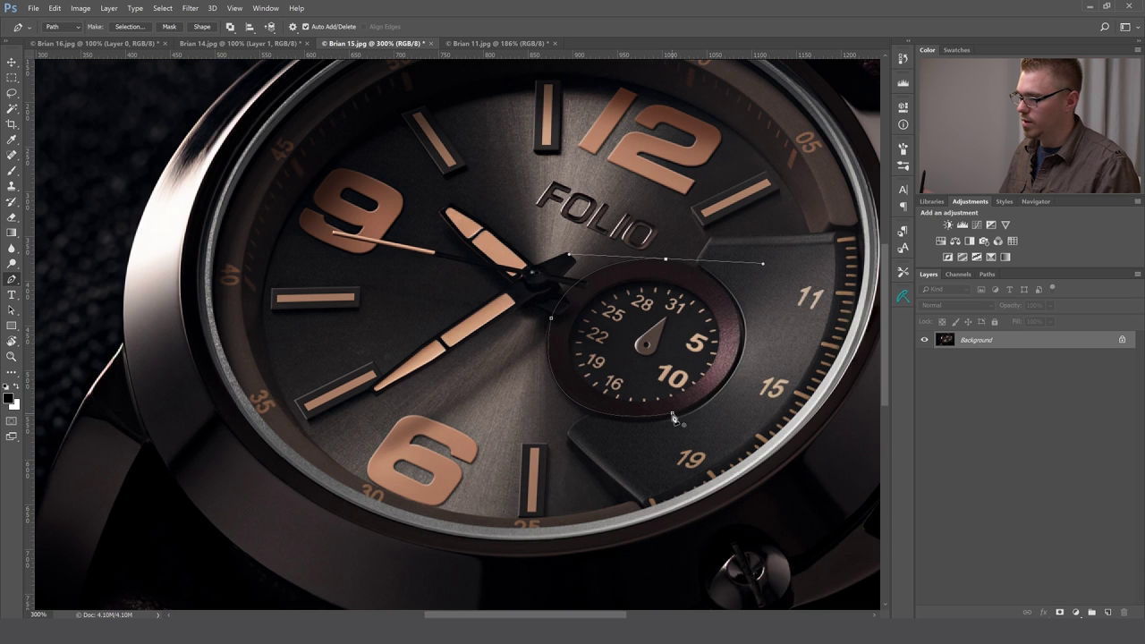
left_click_drag(674, 415, 579, 438)
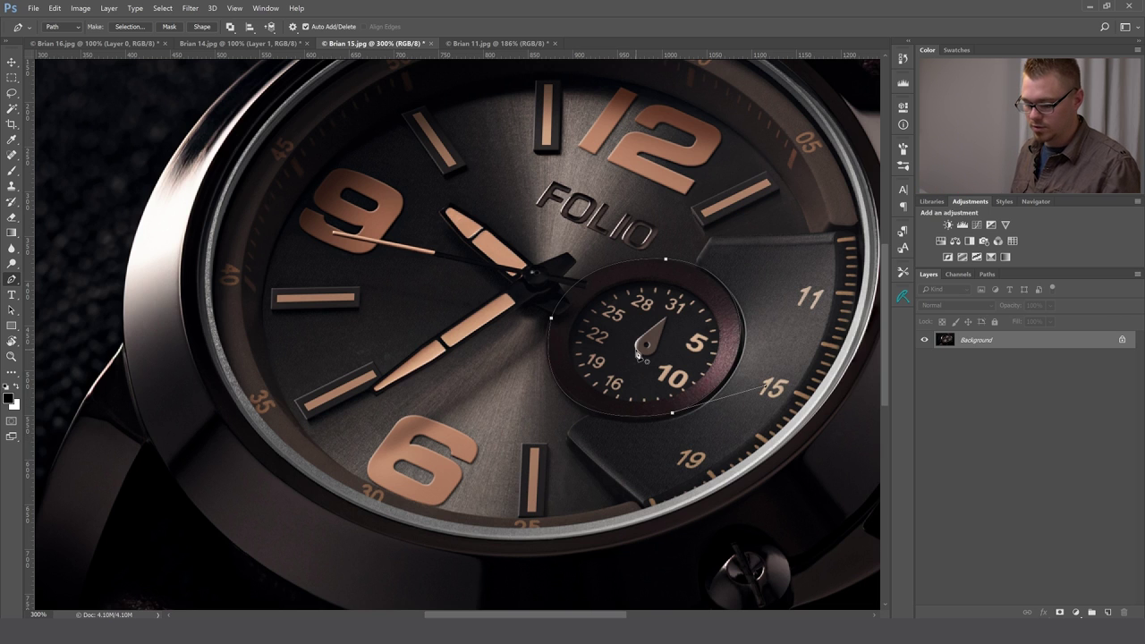
Convert the closed subdial path into a selection and deselect it.
key("ctrl+Return")
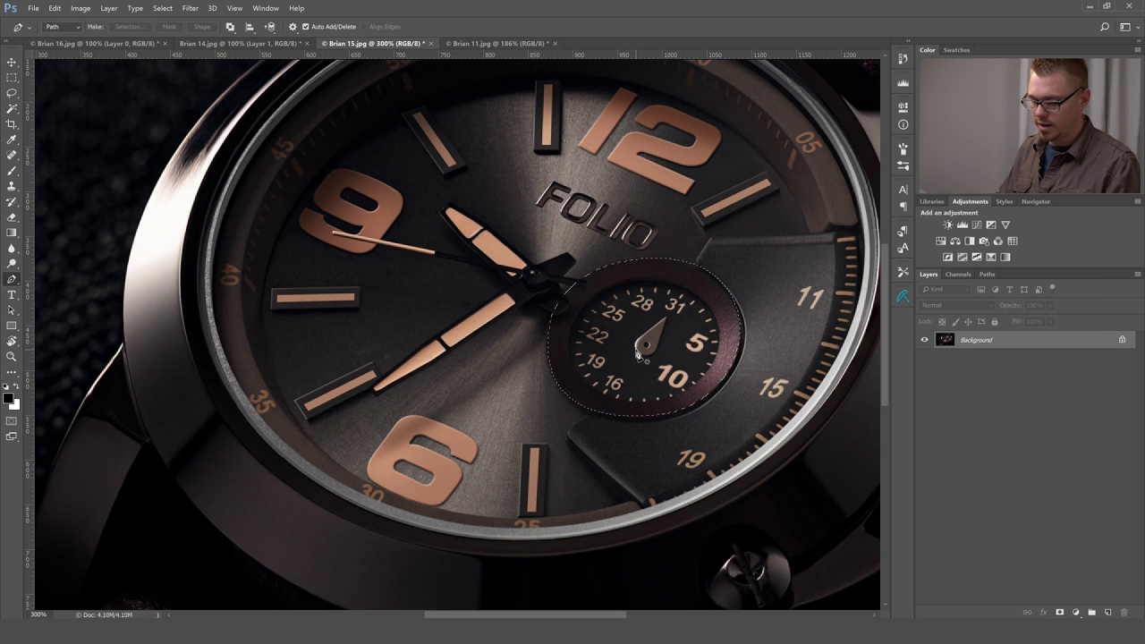
key("ctrl+d")
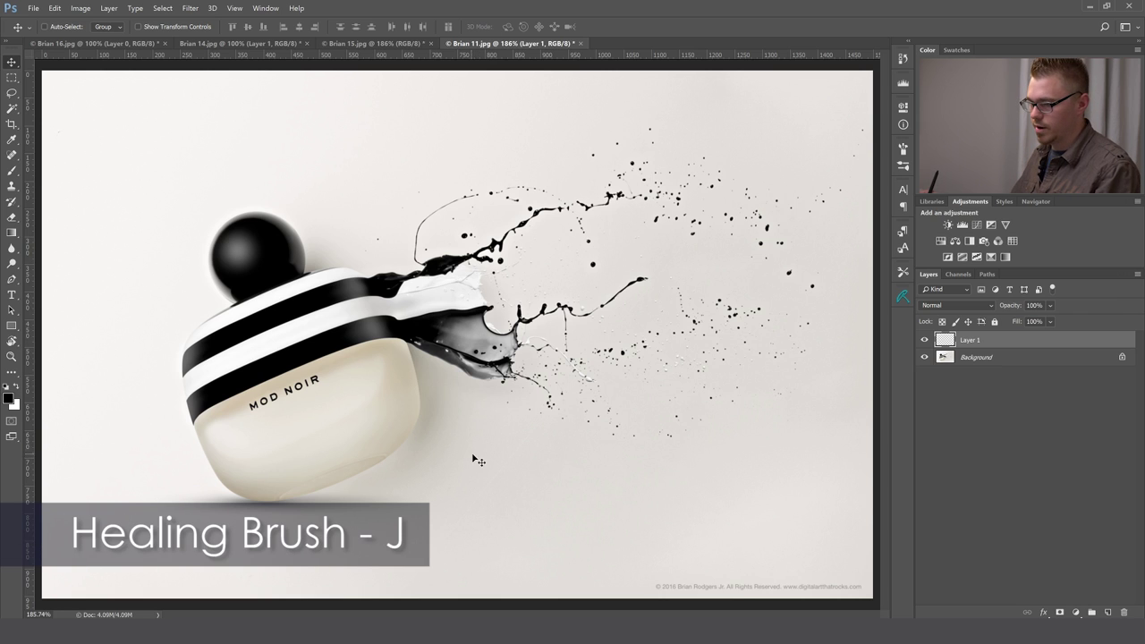
Remove the stray black specks around the upper splash with a 30 px content-aware Spot Healing Brush.
key("j")
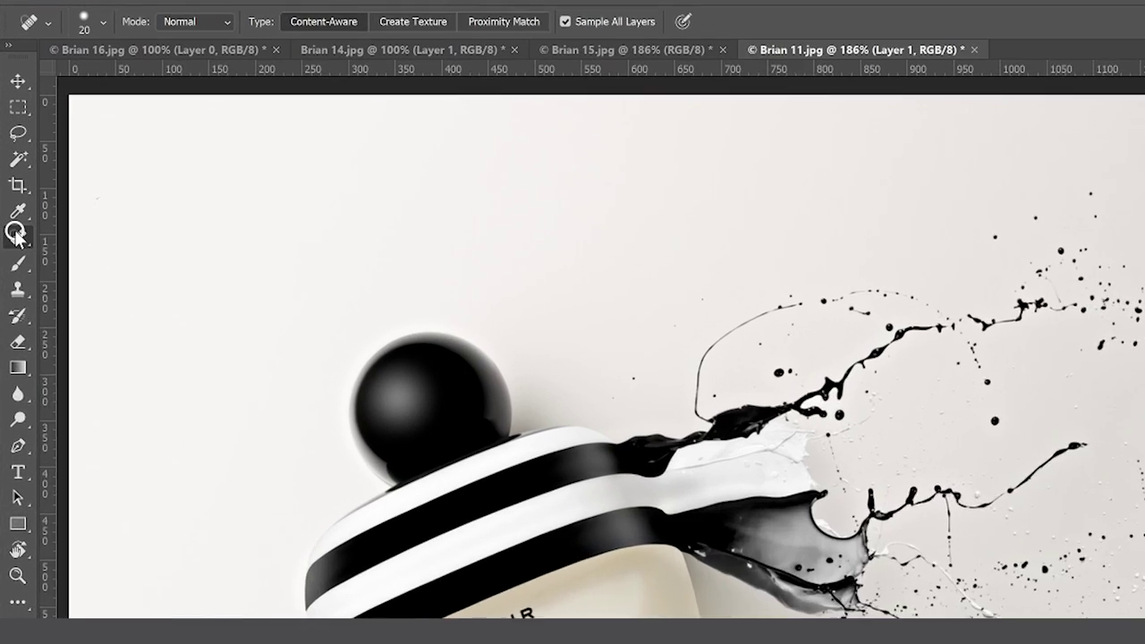
right_click(14, 153)
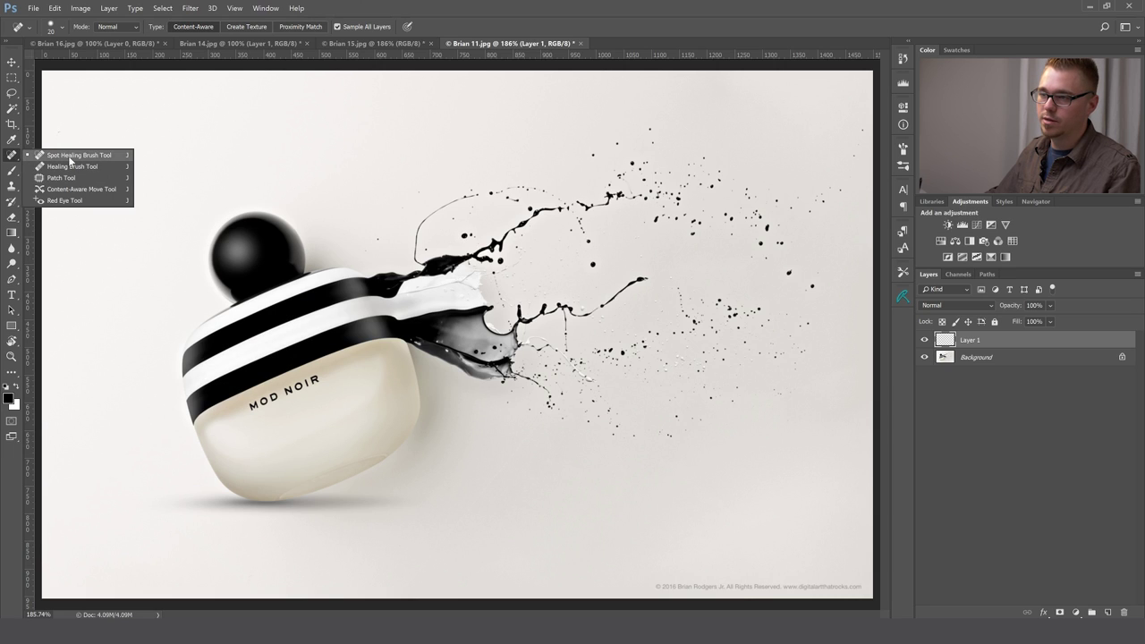
left_click(79, 157)
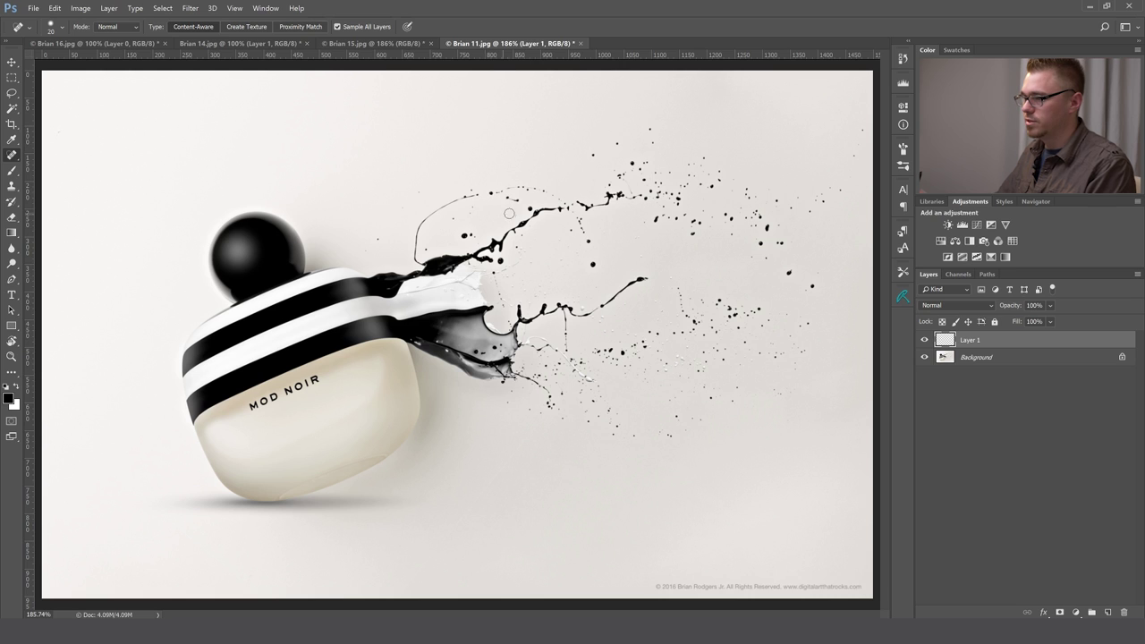
left_click(594, 264)
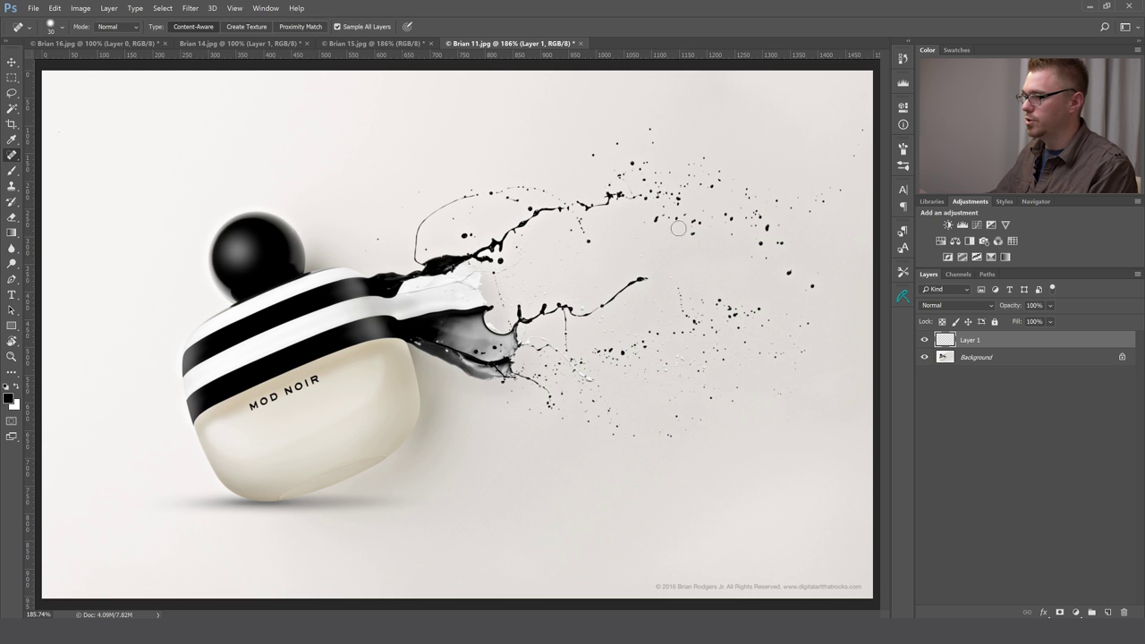
left_click(696, 235)
left_click(711, 185)
left_click(650, 132)
left_click(616, 140)
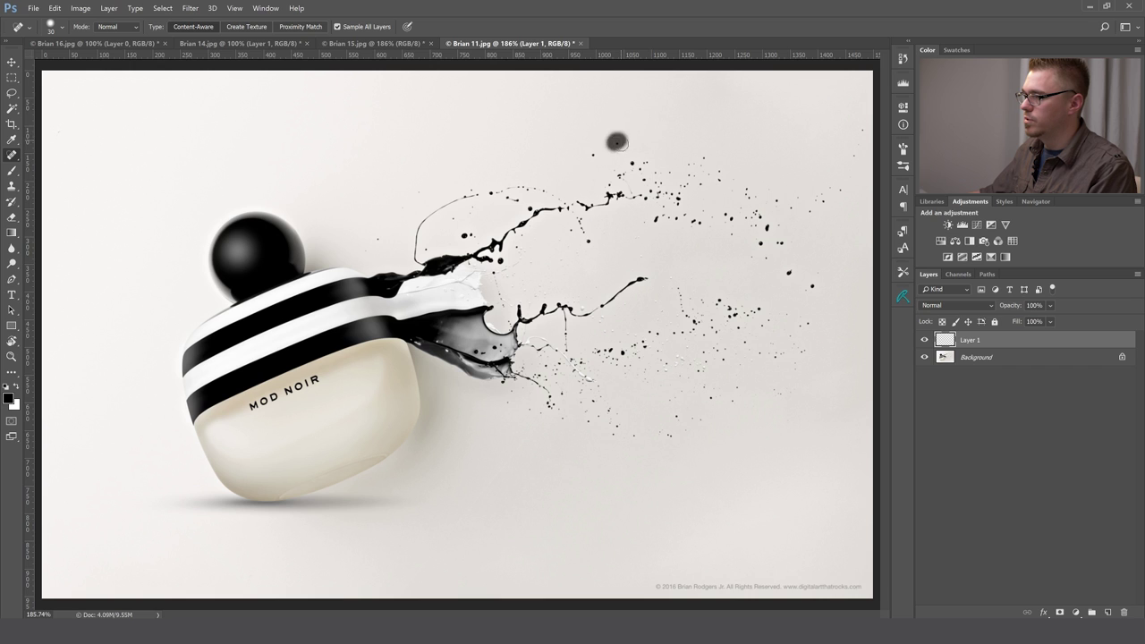
left_click(594, 156)
left_click(694, 223)
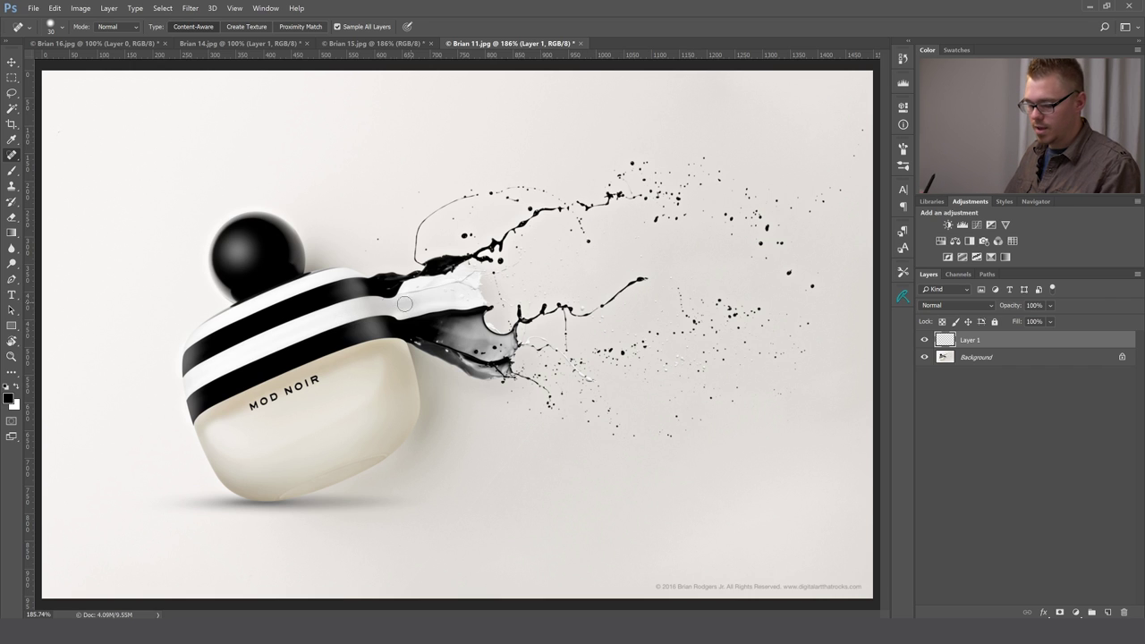
Sample clean background below the splash with the Healing Brush and paint over the small specks just beneath it.
key("shift+j")
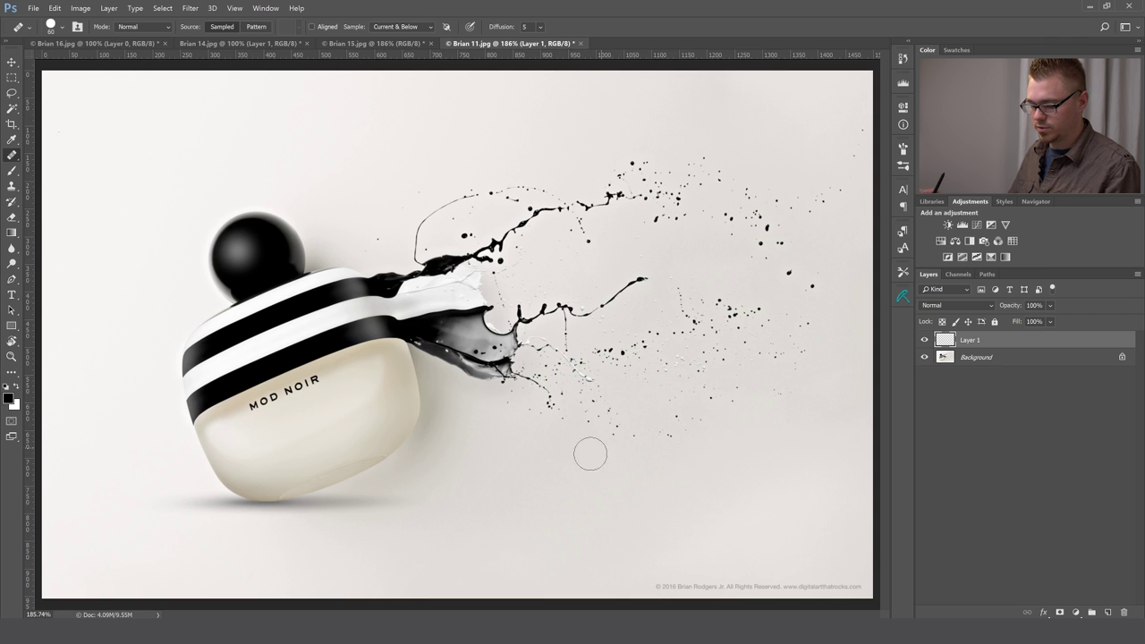
key("alt")
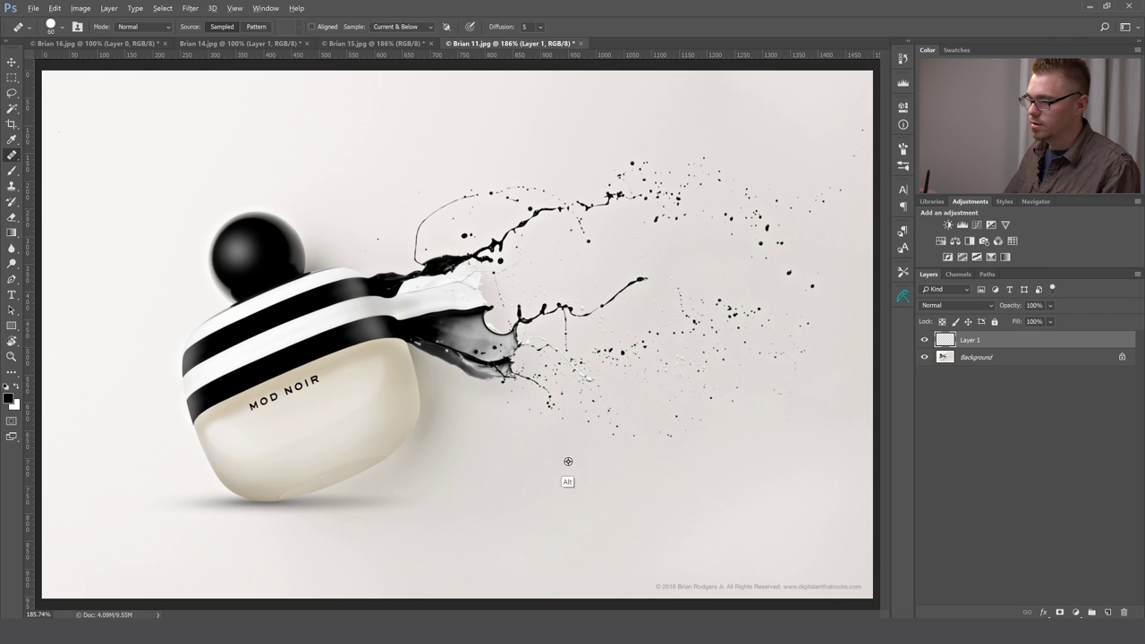
left_click(601, 460, "alt")
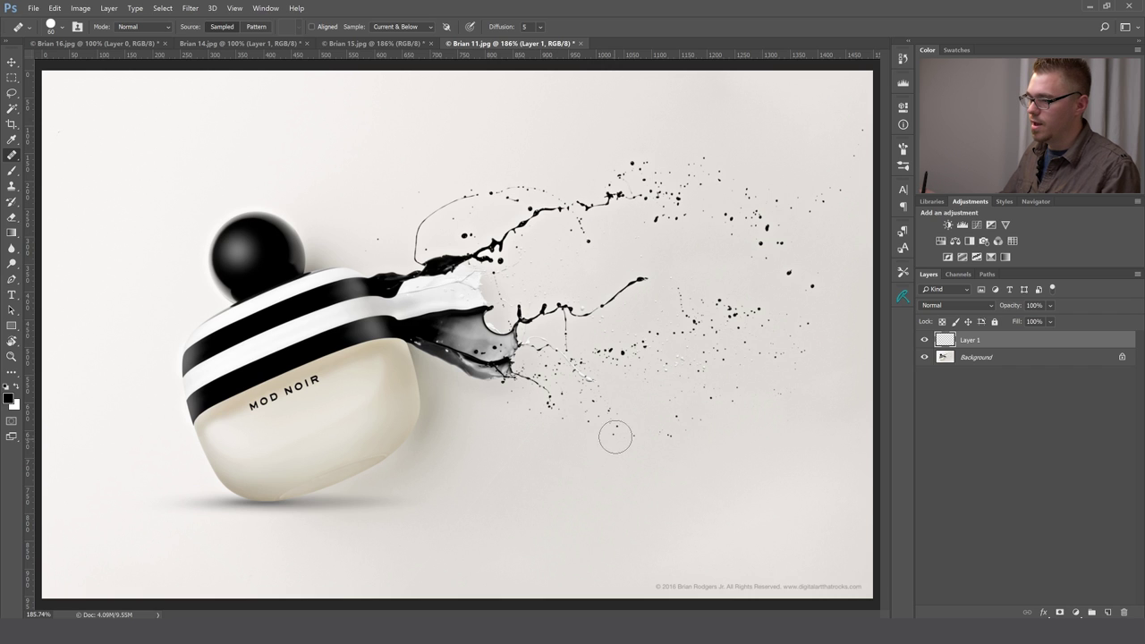
mouse_move(597, 420)
left_mouse_down()
mouse_move(593, 409)
mouse_move(644, 452)
left_mouse_up()
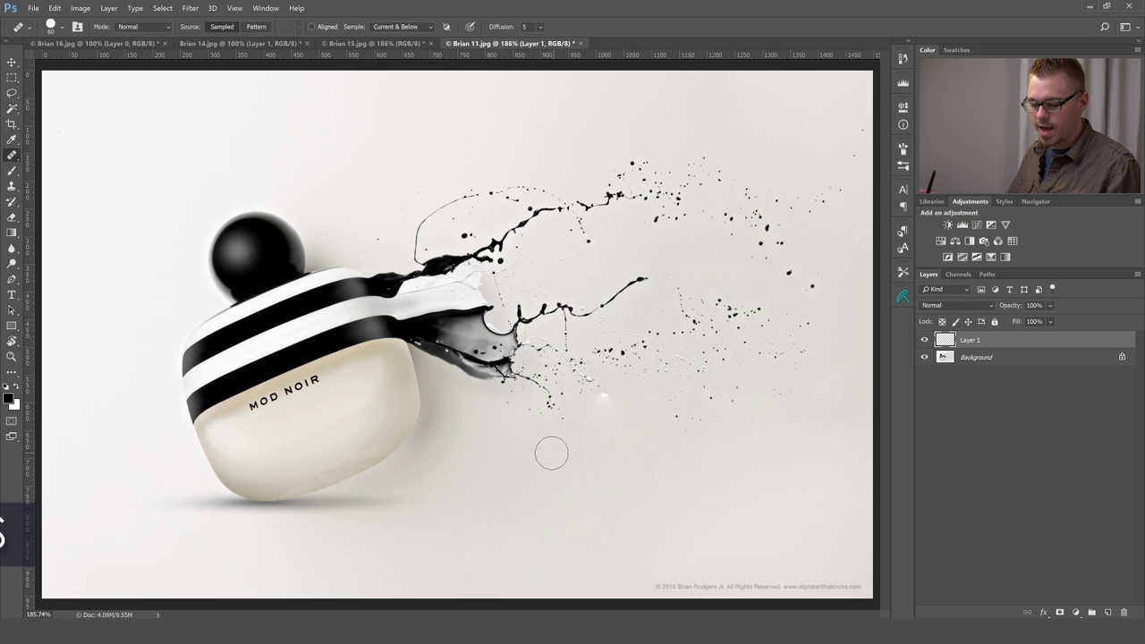
Clone clean background over the specks below the splash's far end with the Clone Stamp, and undo a stray stamp beside the ball.
key("s")
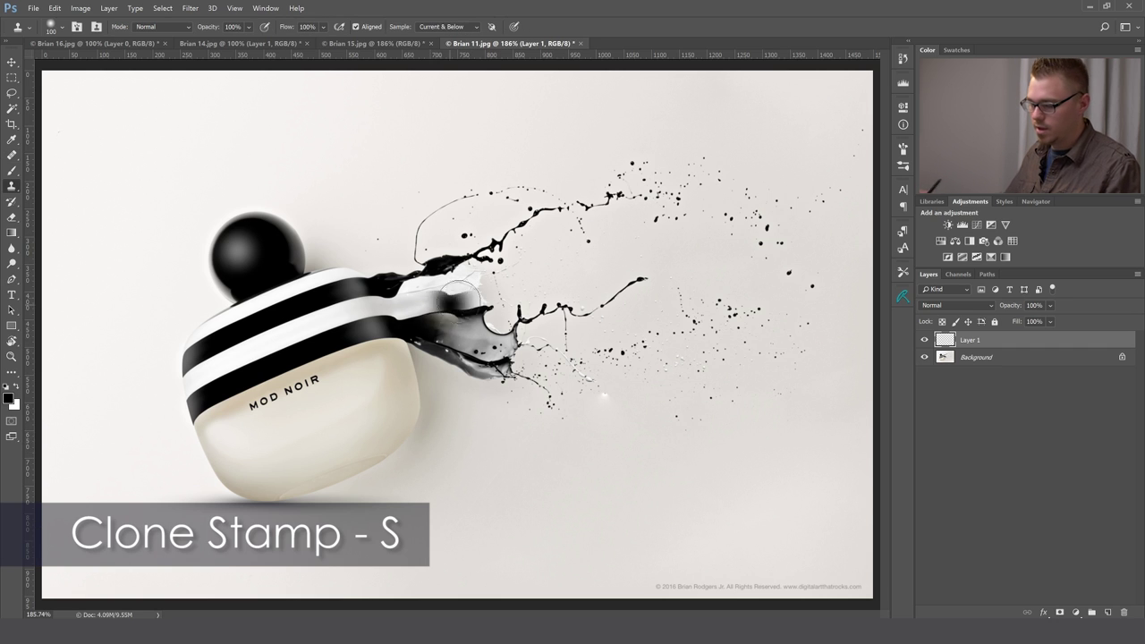
mouse_move(443, 294)
left_mouse_down()
mouse_move(437, 304)
mouse_move(452, 303)
left_mouse_up()
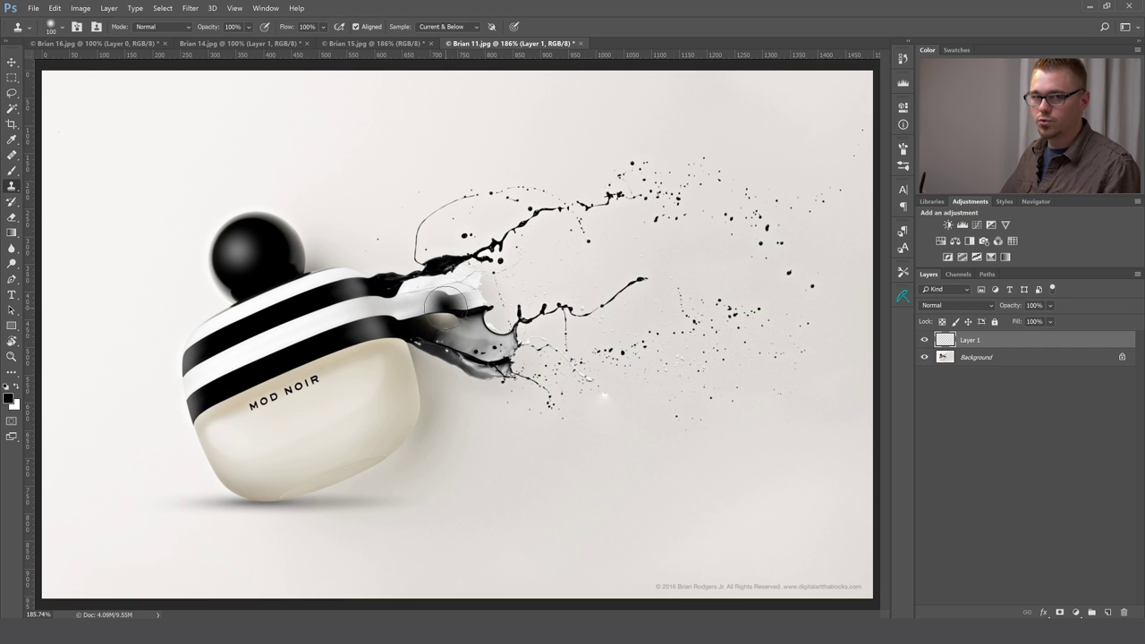
key("alt")
left_click(629, 459, "alt")
left_click_drag(682, 407, 703, 391)
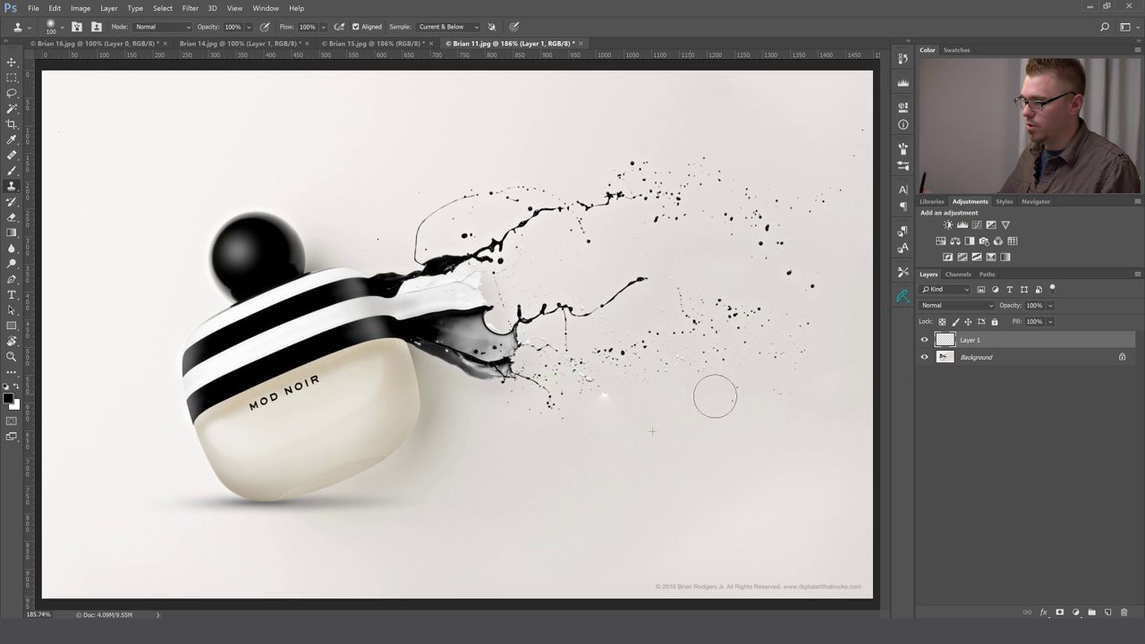
left_click(304, 203)
key("ctrl+z")
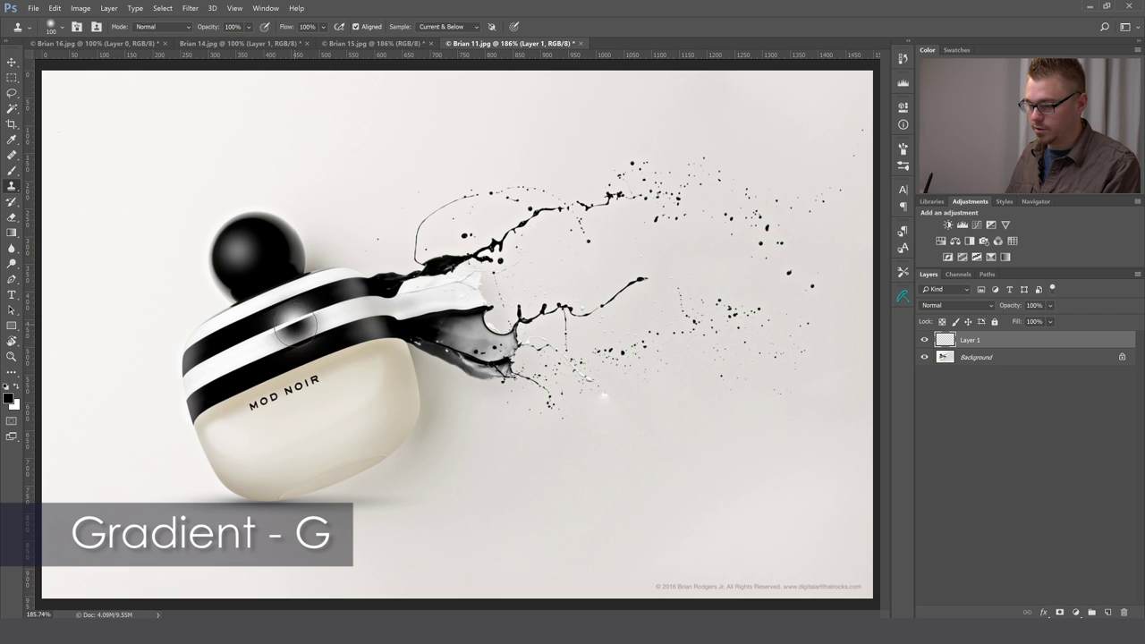
Try horizontal black-to-transparent linear gradients on Layer 1 from the canvas's right edge to the bottle, undoing each one.
key("g")
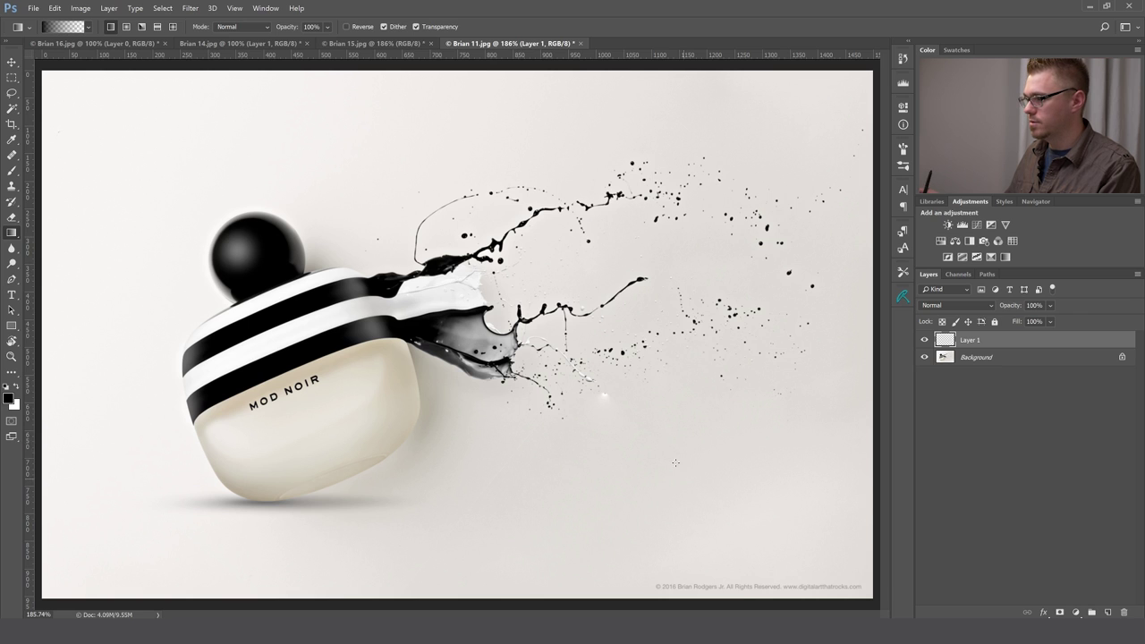
key("i")
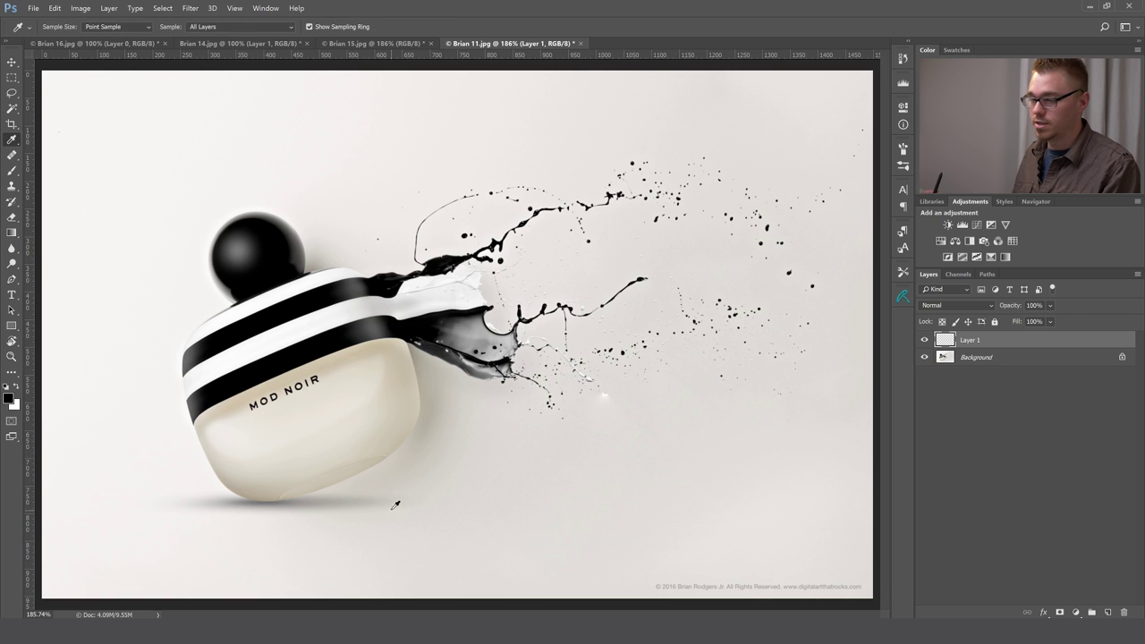
key("g")
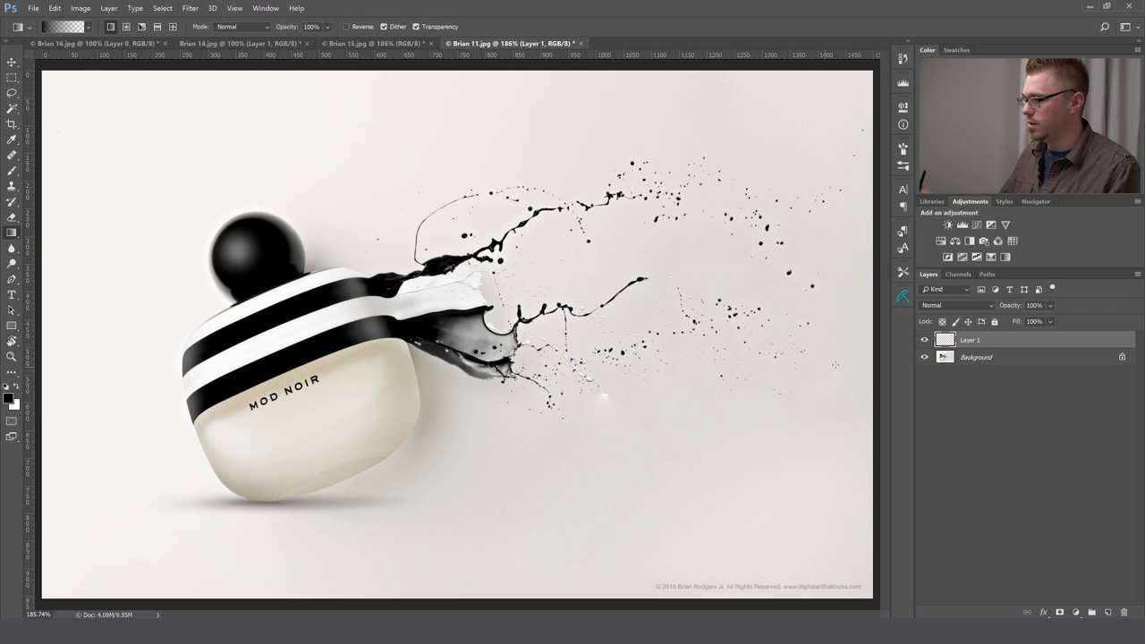
left_click_drag(866, 338, 378, 304)
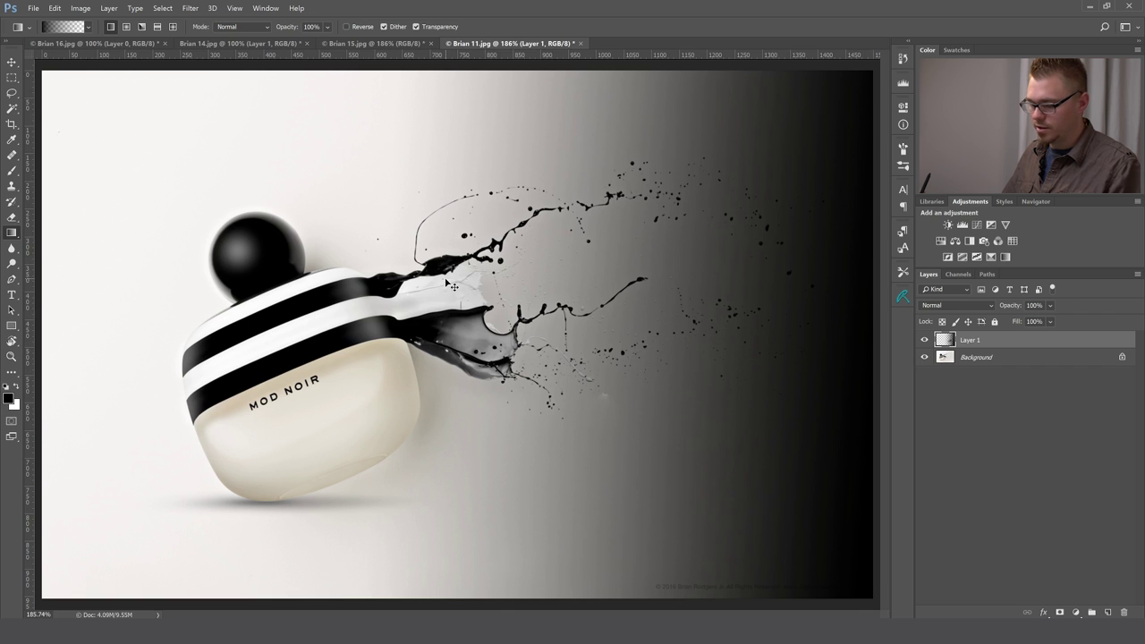
key("ctrl+z")
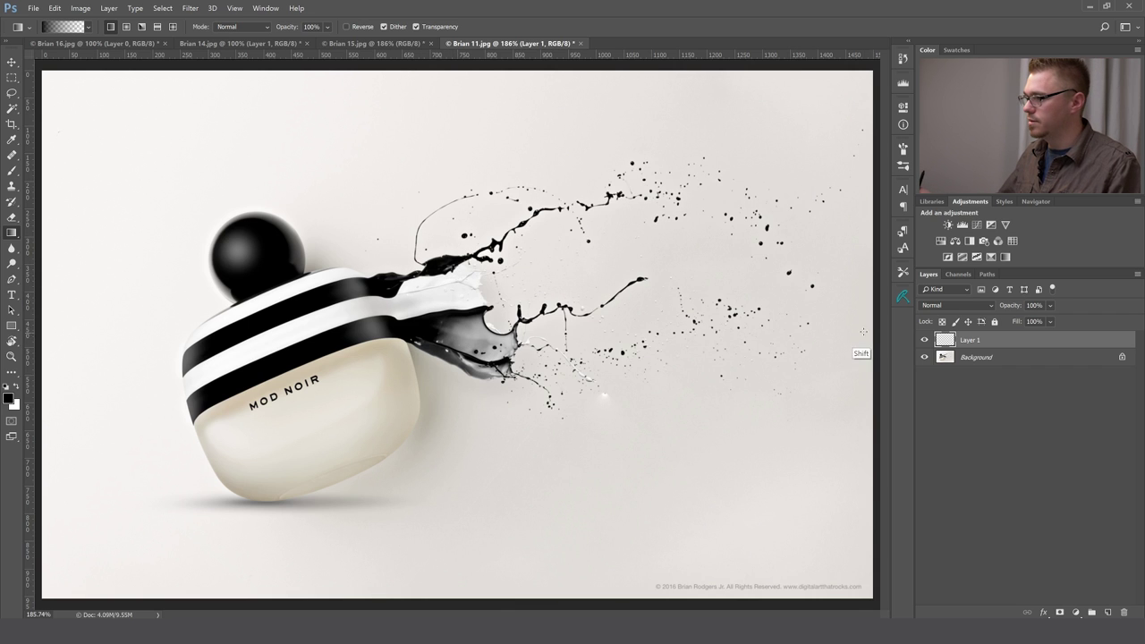
left_click_drag(868, 324, 340, 327)
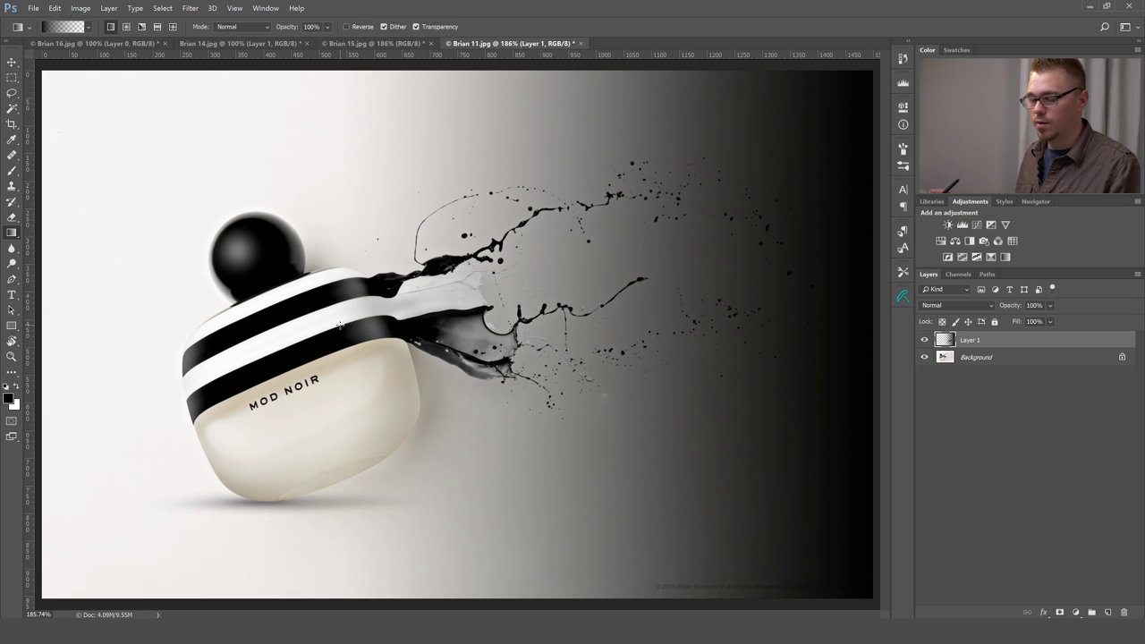
key("ctrl+z")
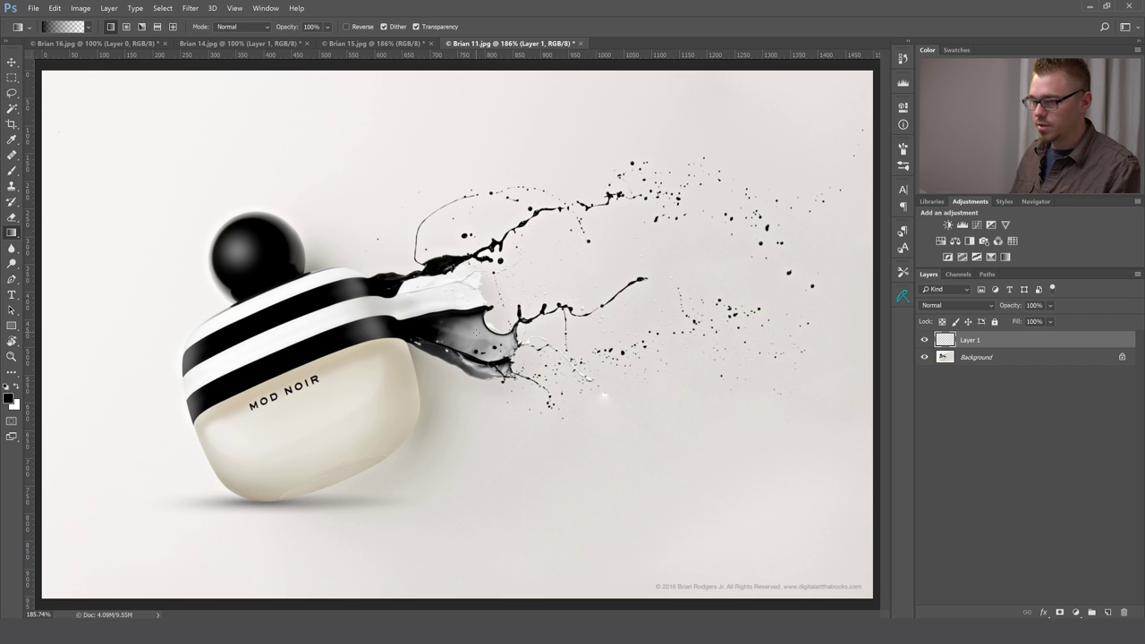
Try filling Layer 1 with the black foreground color using the Paint Bucket, and undo the fill.
key("shift+g")
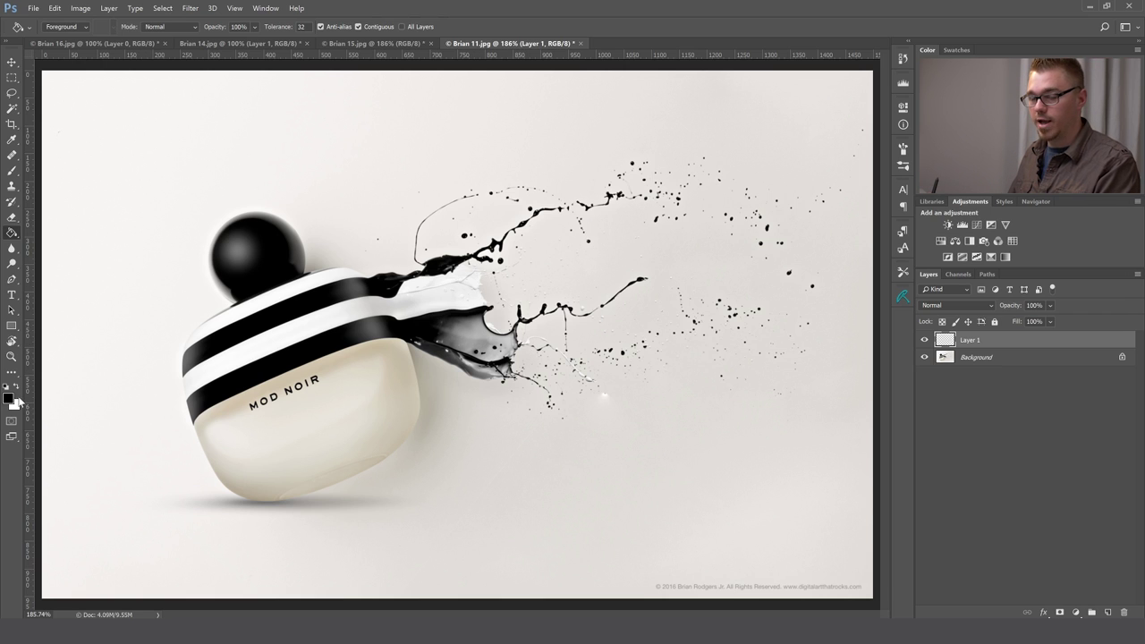
left_click(419, 142)
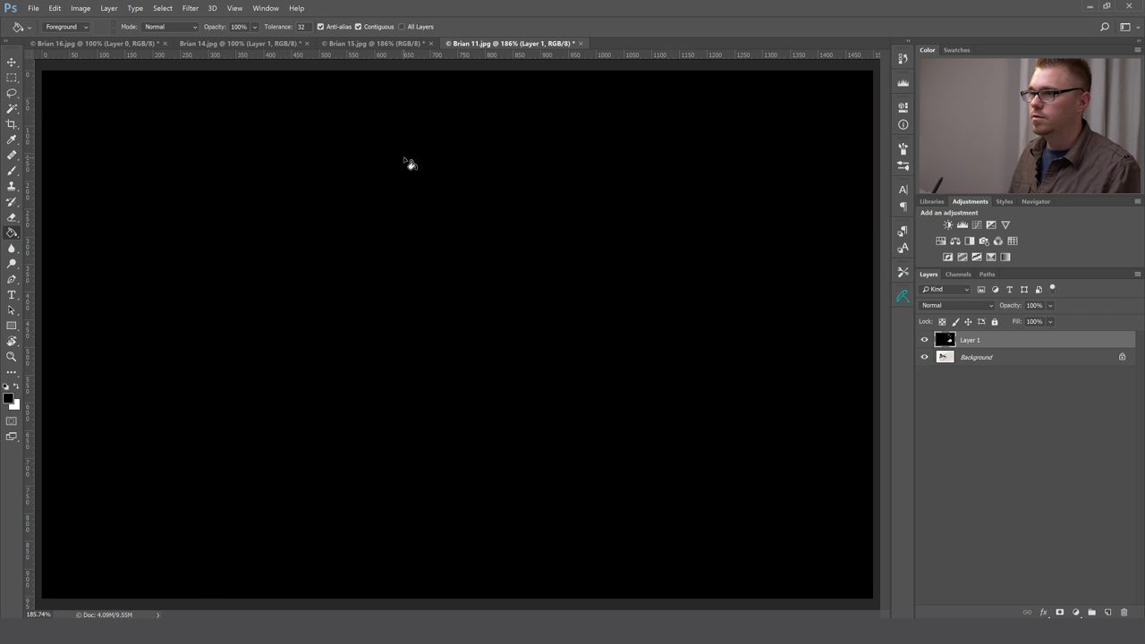
key("ctrl+z")
key("v")
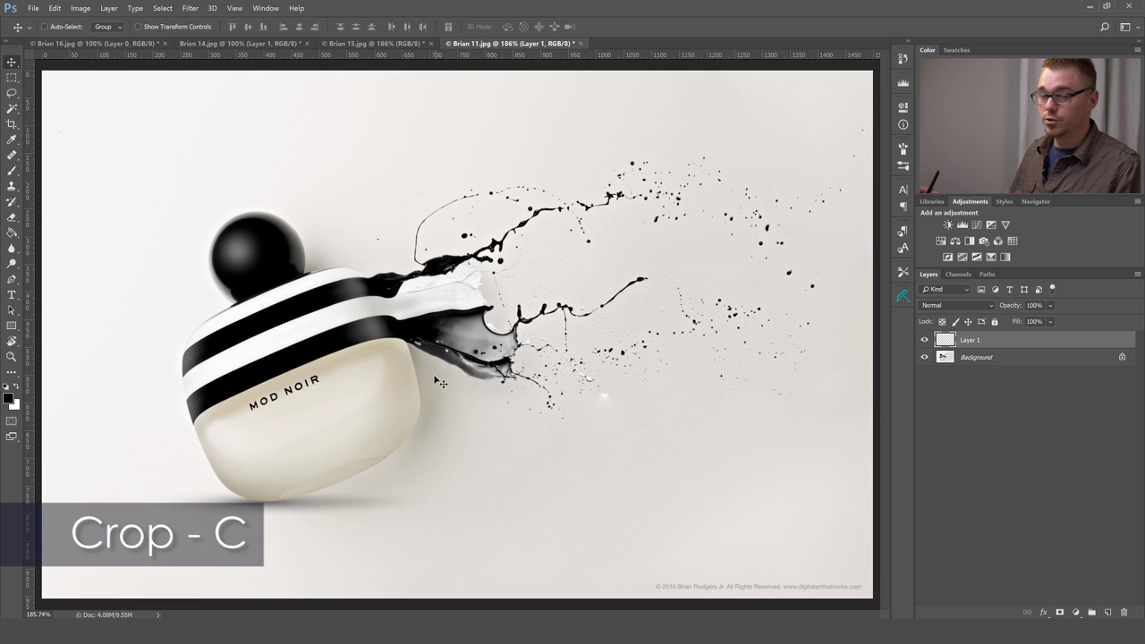
Try cropping the canvas inward from its upper-left corner with Delete Cropped Pixels enabled.
key("c")
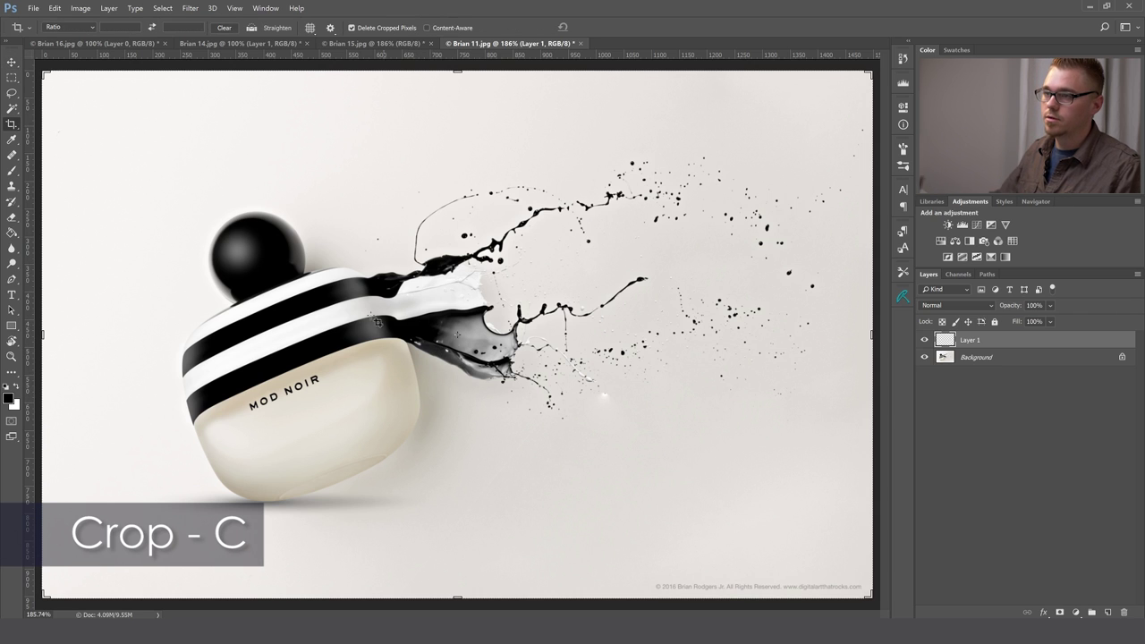
left_click_drag(43, 74, 73, 106)
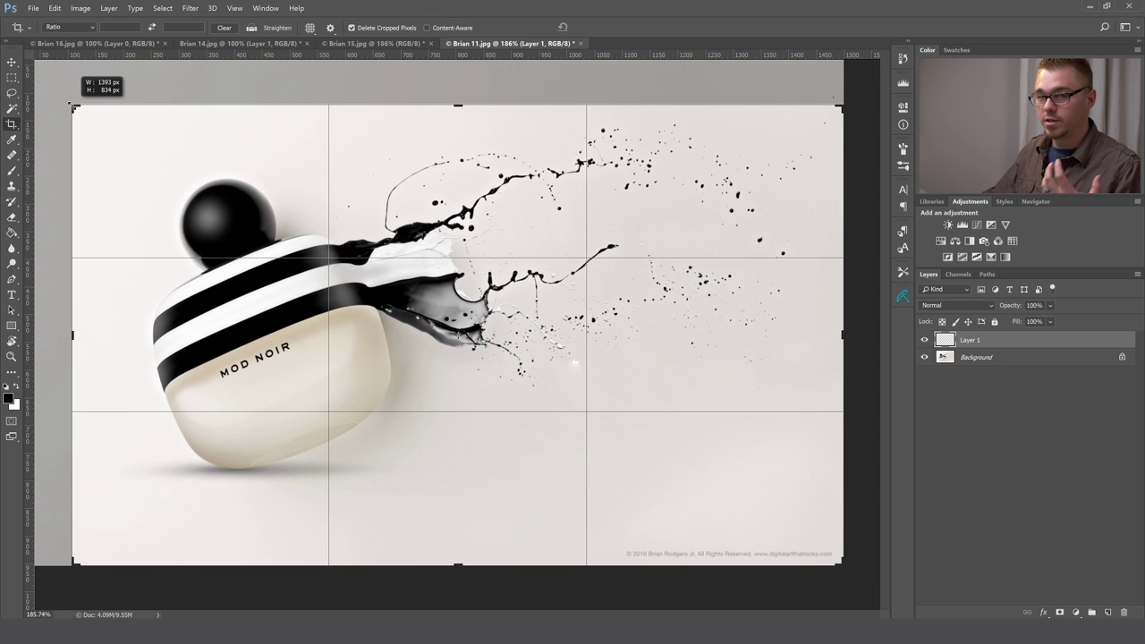
mouse_move(73, 106)
left_mouse_down()
mouse_move(68, 91)
mouse_move(102, 113)
mouse_move(61, 87)
left_mouse_up()
left_click_drag(73, 95, 94, 104)
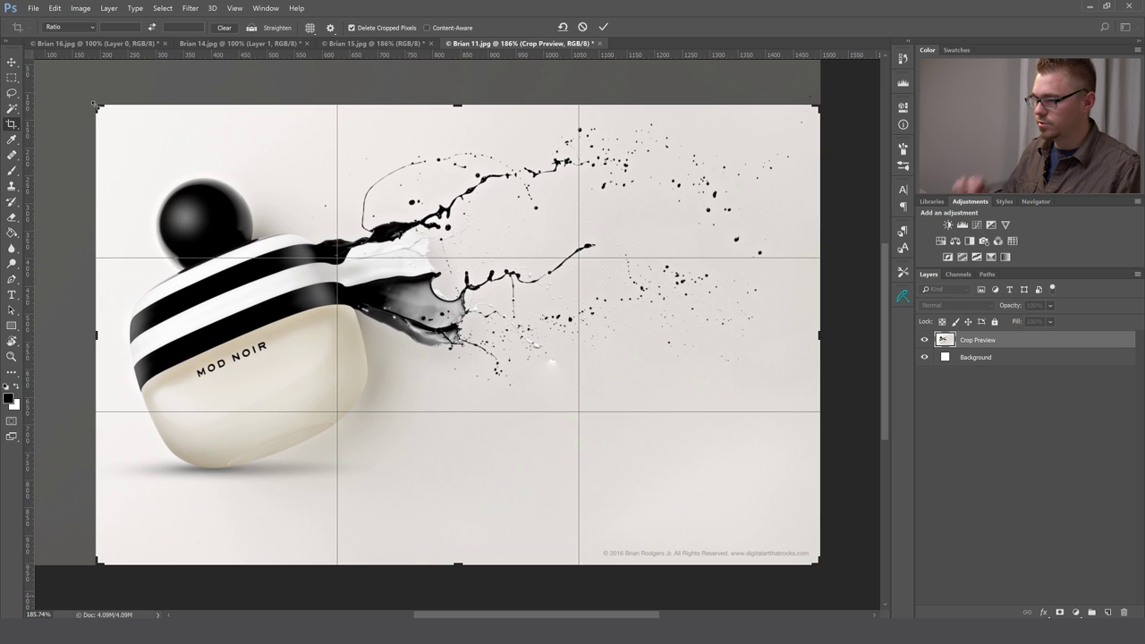
key("Return")
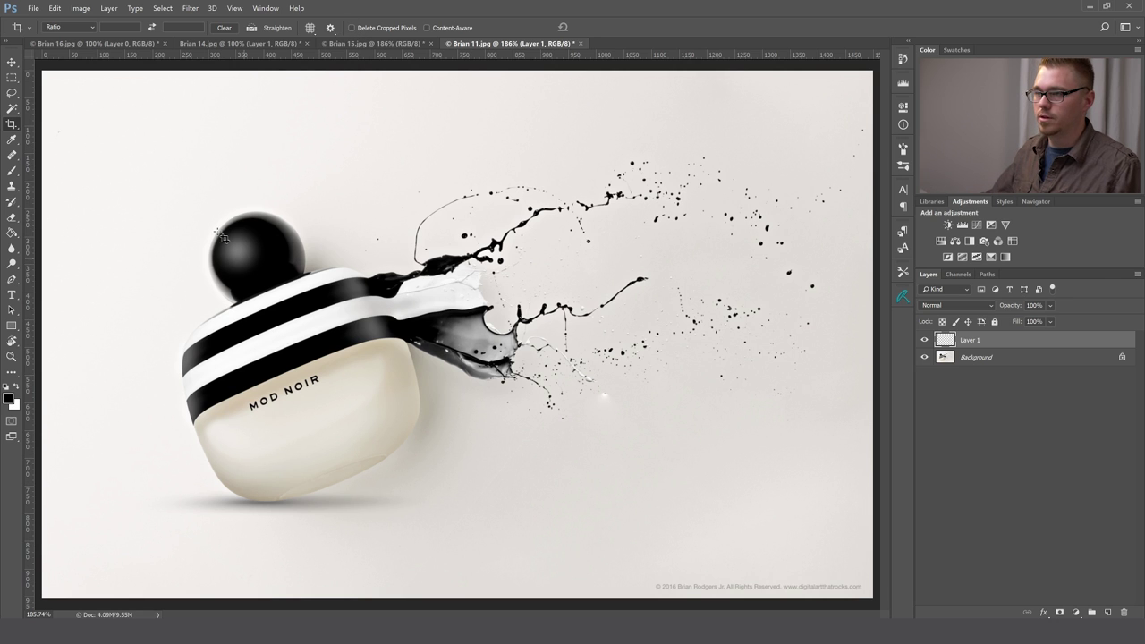
Crop the canvas on all sides with Delete Cropped Pixels disabled, and extend the crop outward to recover part of the hidden edges.
left_click_drag(77, 85, 834, 580)
key("Return")
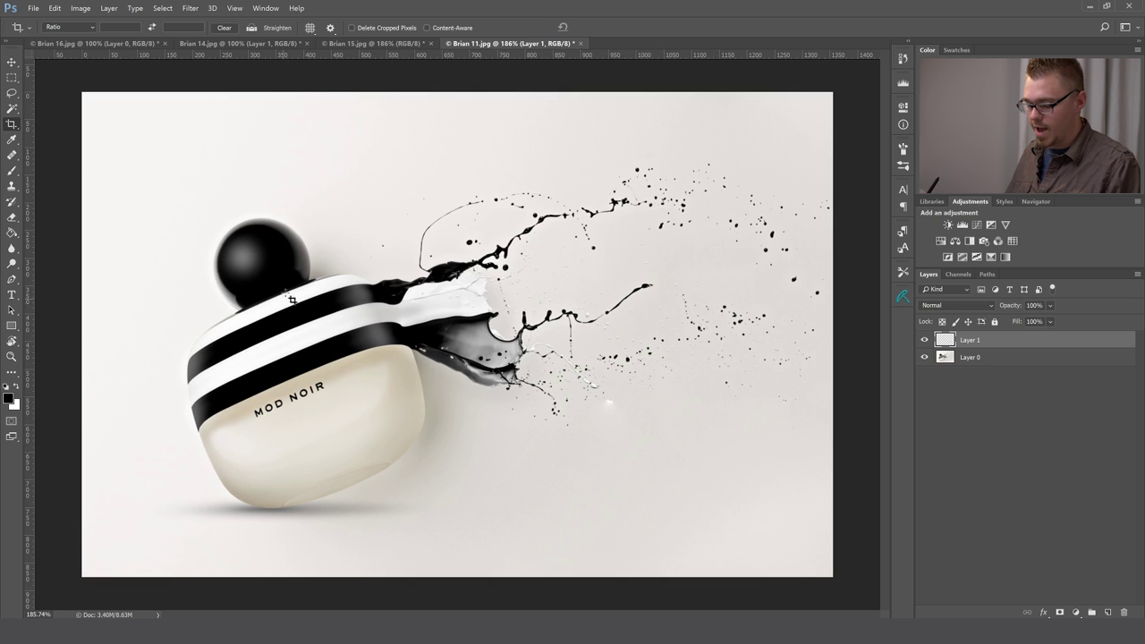
left_click(361, 220)
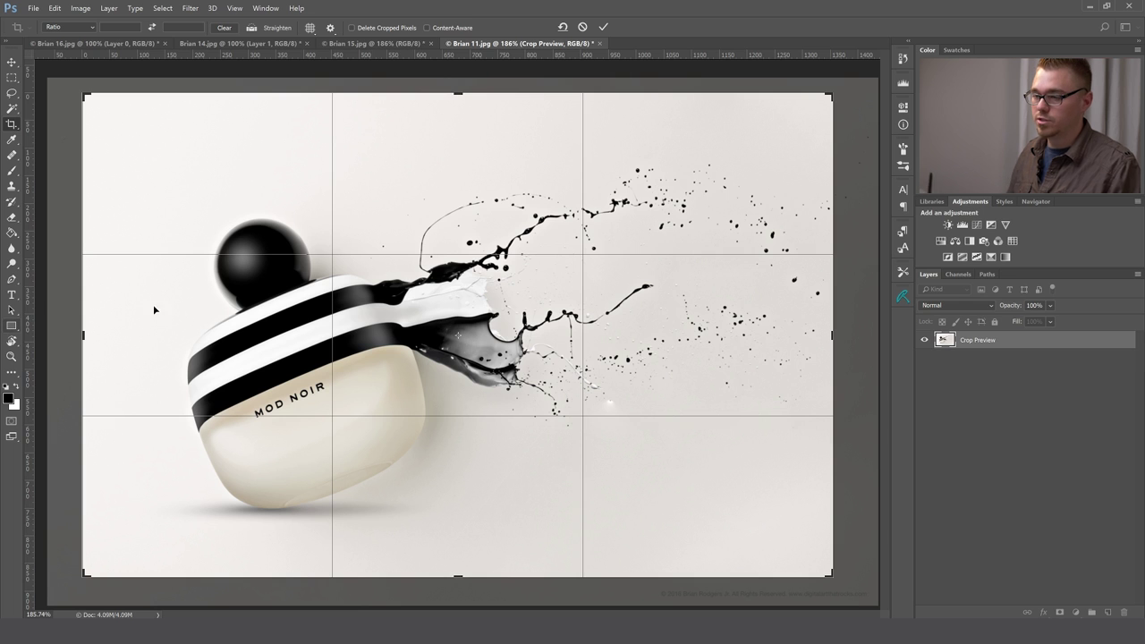
left_click_drag(85, 577, 68, 579)
key("Return")
key("v")
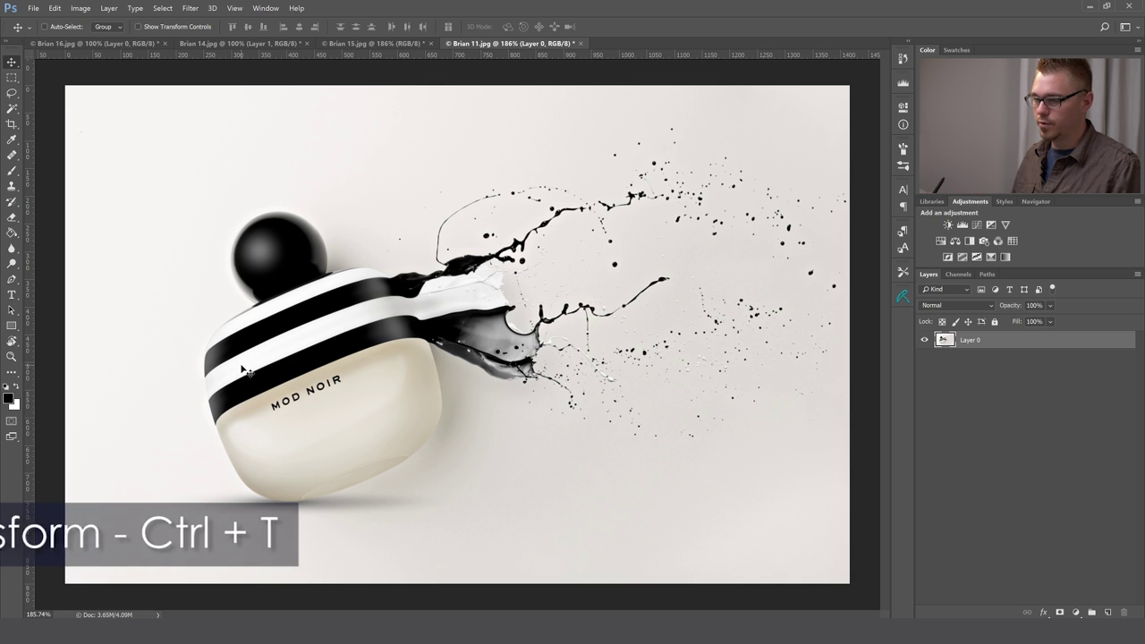
Try scaling Layer 0 proportionally from its upper-left corner to about 75% and back up to about 92% with Free Transform.
key("ctrl+t")
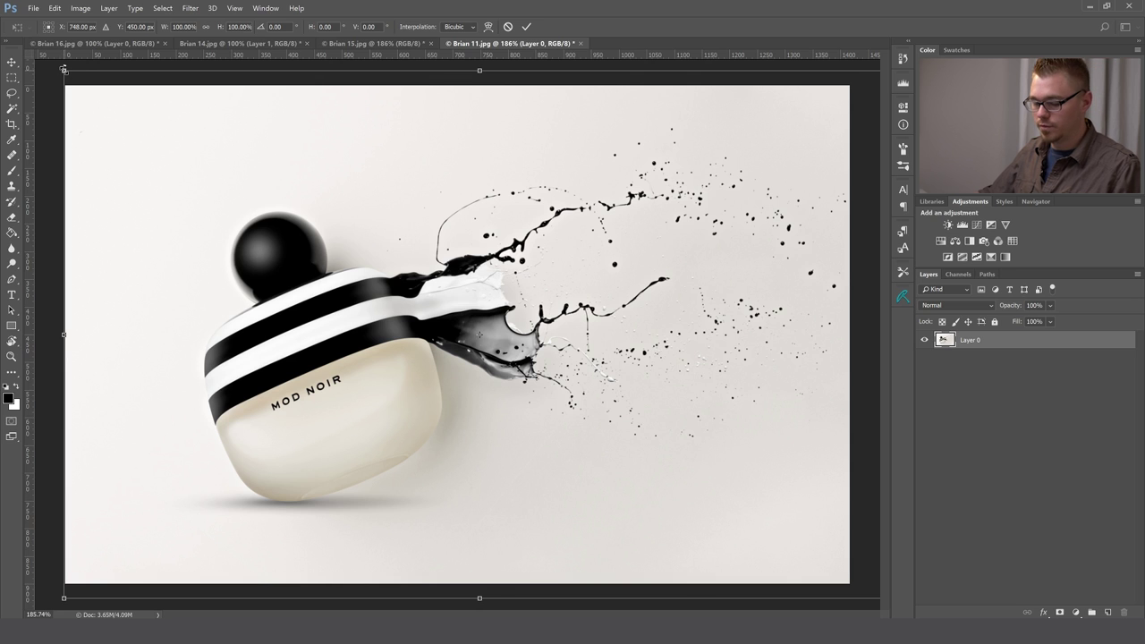
left_click_drag(63, 70, 269, 210)
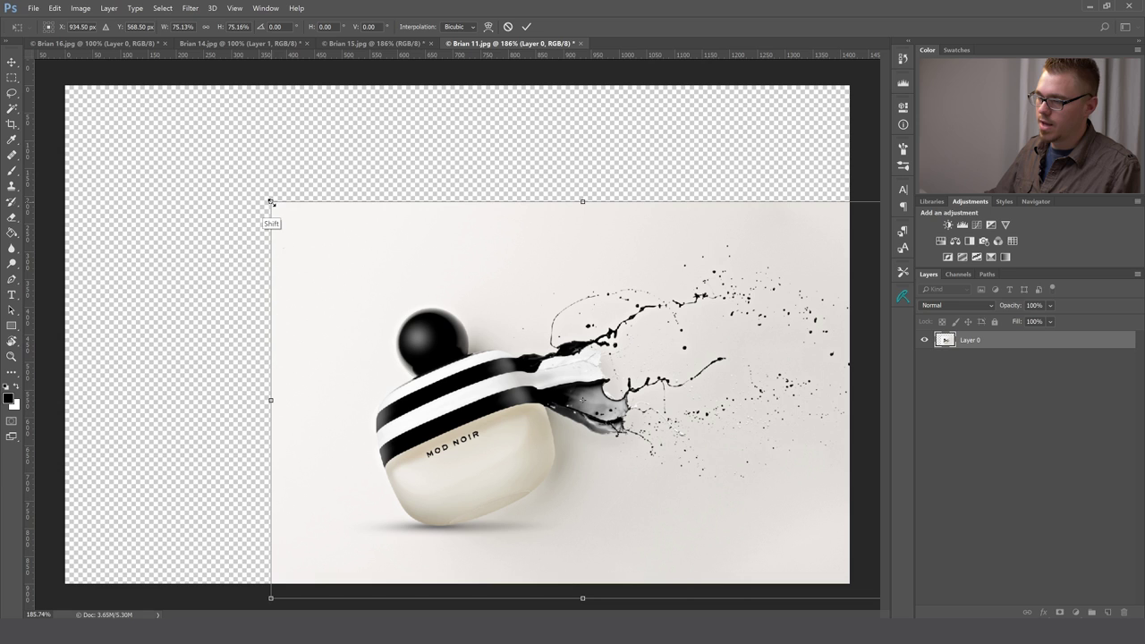
left_click_drag(271, 204, 127, 111)
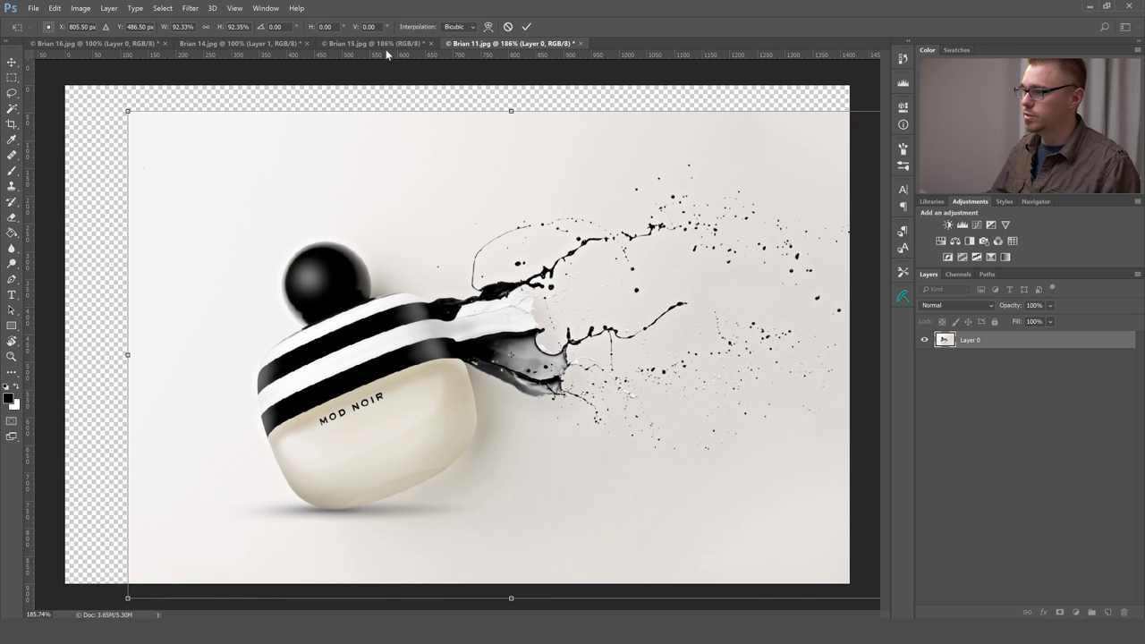
mouse_move(511, 110)
left_mouse_down()
mouse_move(504, 242)
mouse_move(517, 106)
mouse_move(485, 256)
mouse_move(502, 158)
mouse_move(485, 256)
mouse_move(492, 110)
mouse_move(491, 242)
mouse_move(522, 94)
mouse_move(515, 109)
left_mouse_up()
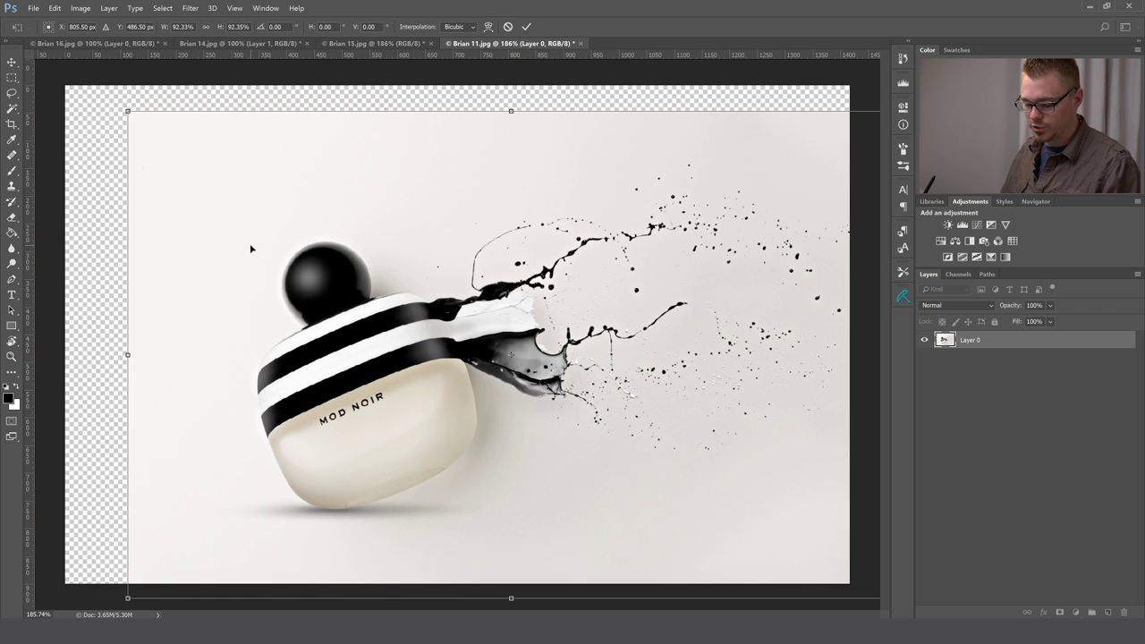
mouse_move(126, 109)
left_mouse_down()
mouse_move(83, 68)
mouse_move(204, 167)
mouse_move(128, 111)
left_mouse_up()
key("Return")
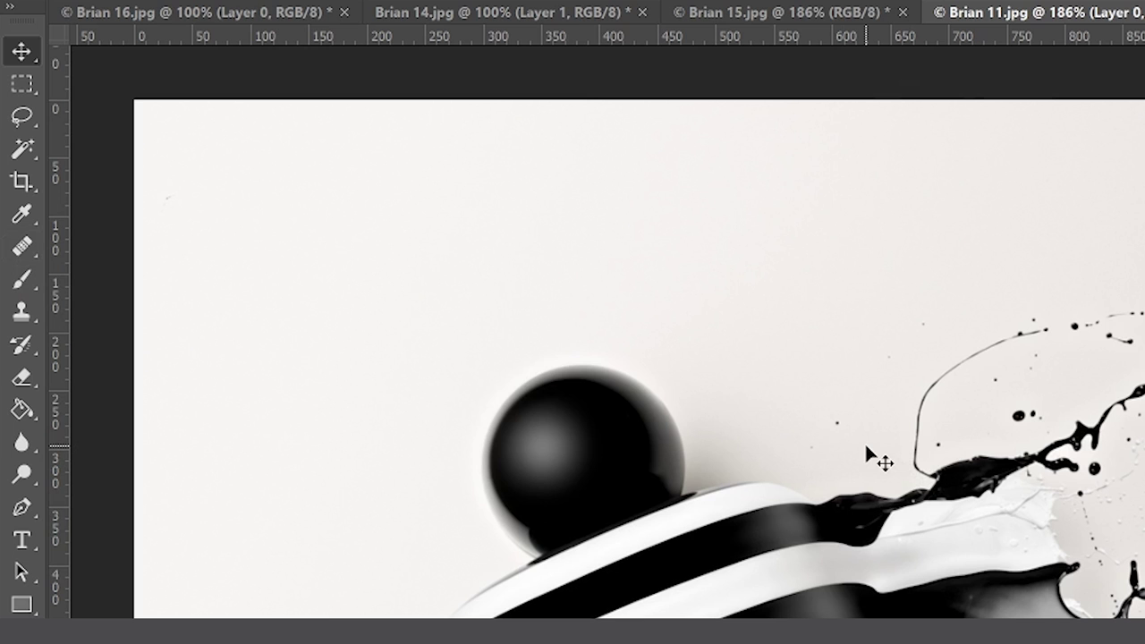